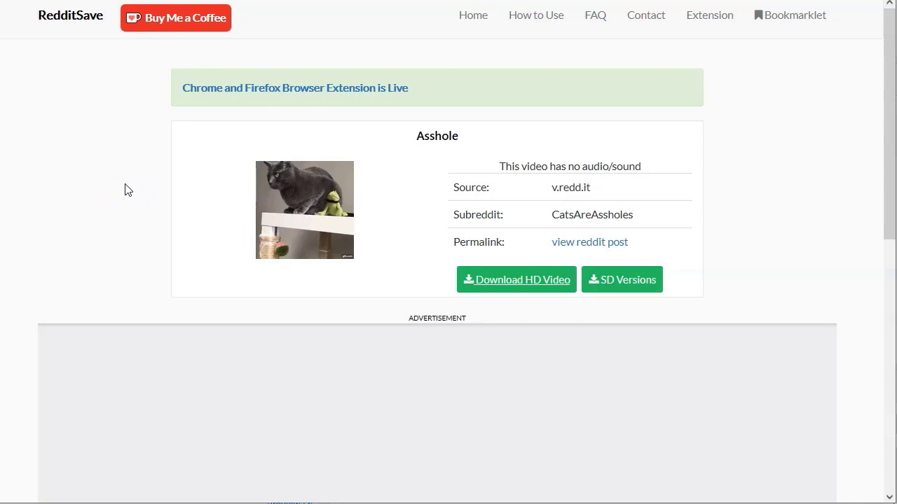
- Submit the copied Reddit post link to the video downloader and download the HD version of the "Brothers.." video
key(alt+Left)
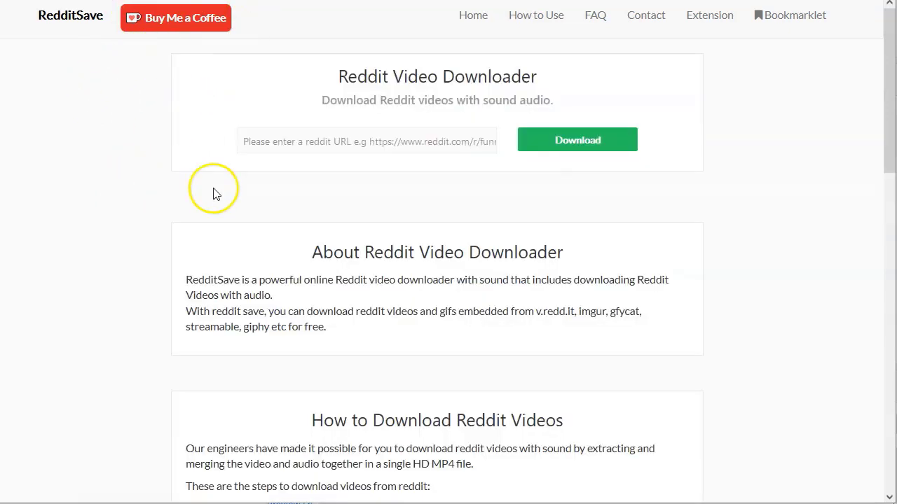
click(358, 141)
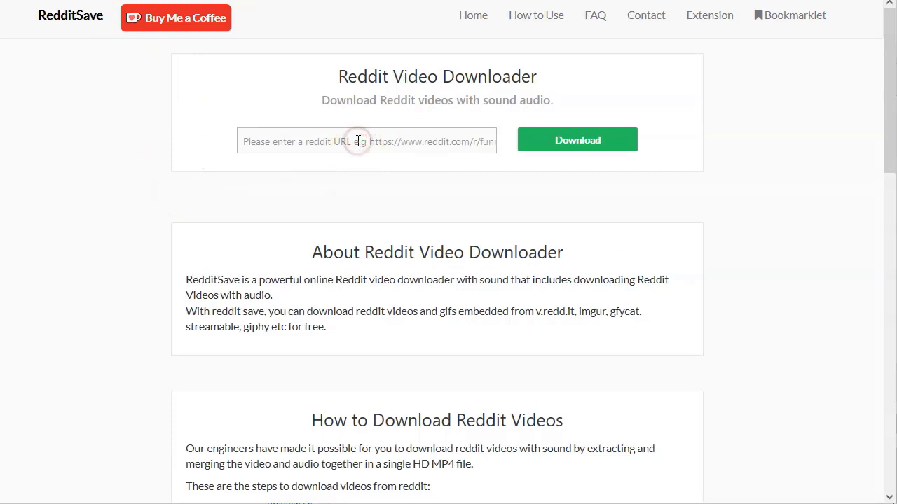
right_click(358, 138)
click(396, 284)
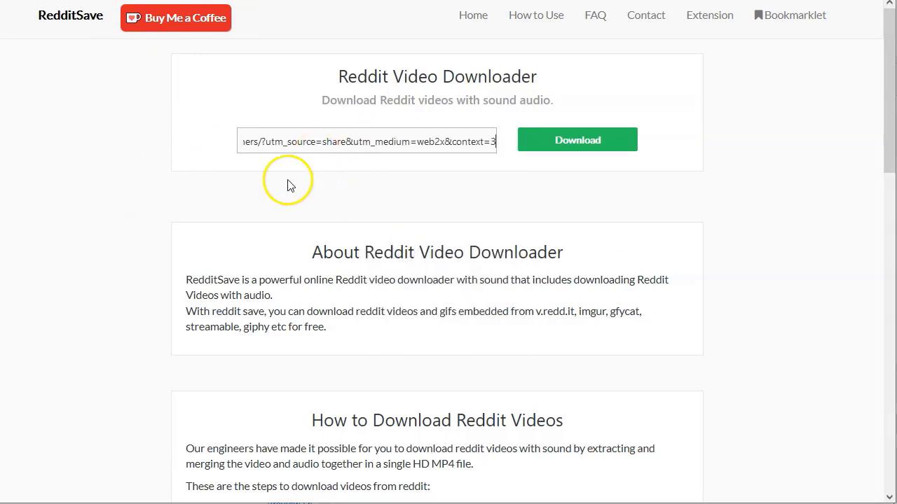
click(579, 146)
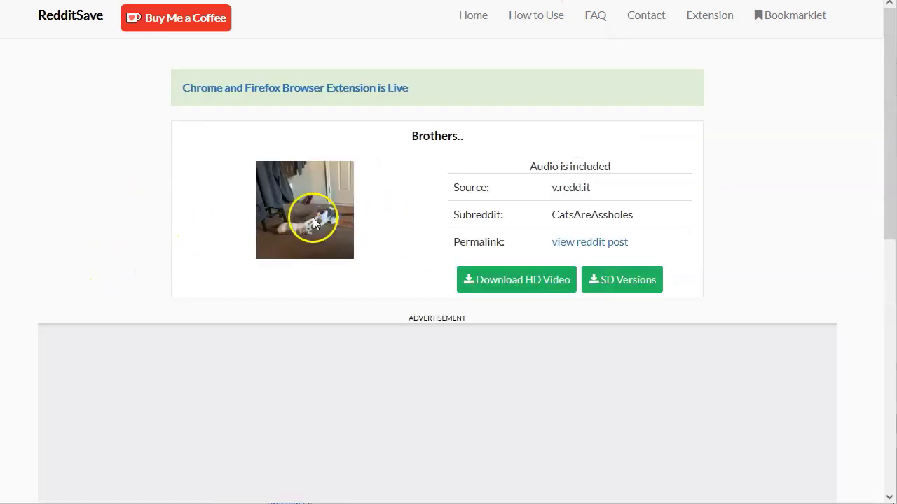
click(521, 284)
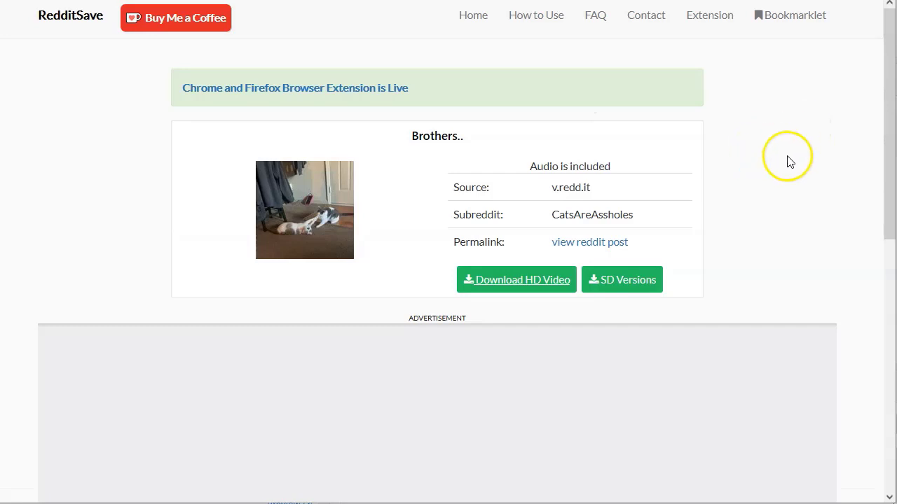
scroll(790, 163, down, 2)
scroll(774, 127, up, 2)
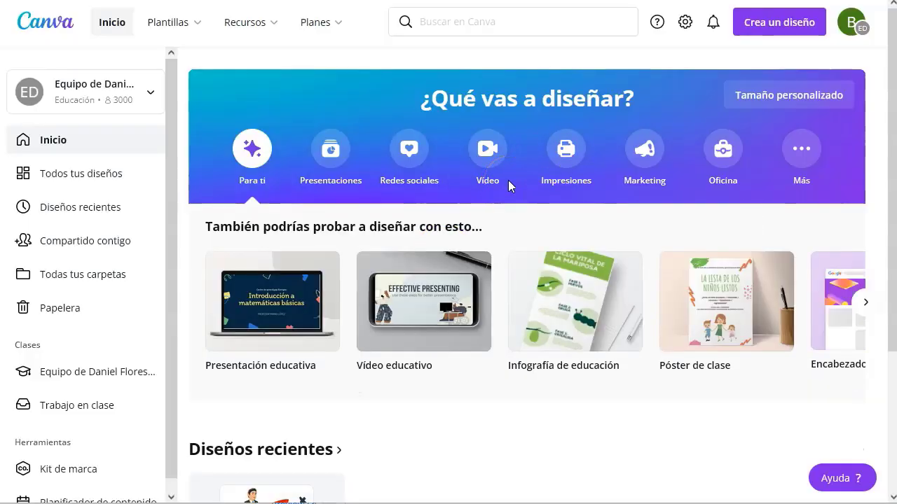
- Switch to Canva and create a blank "Vídeo para TikTok" design of 1080 × 1920 px
click(486, 151)
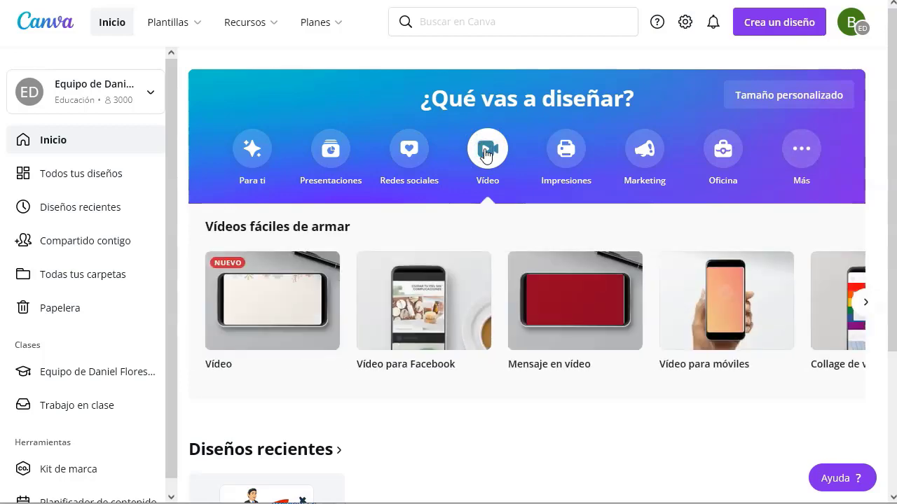
mouse_move(373, 319)
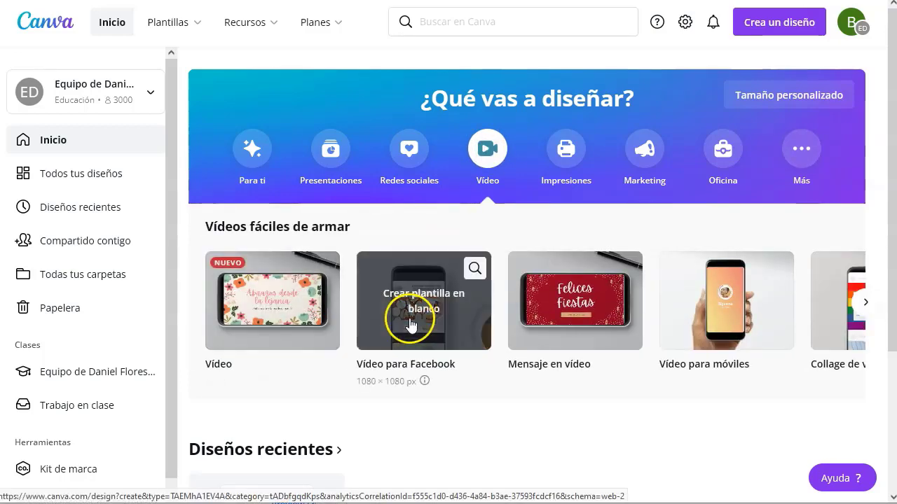
scroll(405, 369, right, 5)
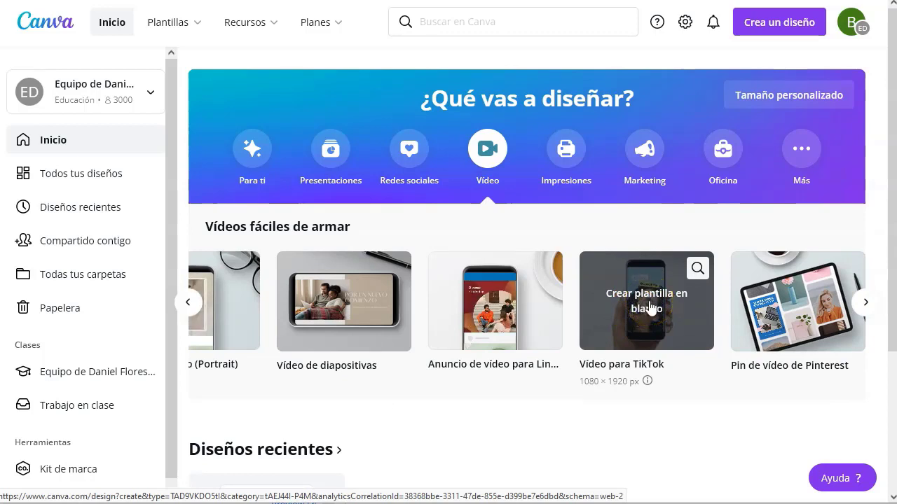
click(623, 283)
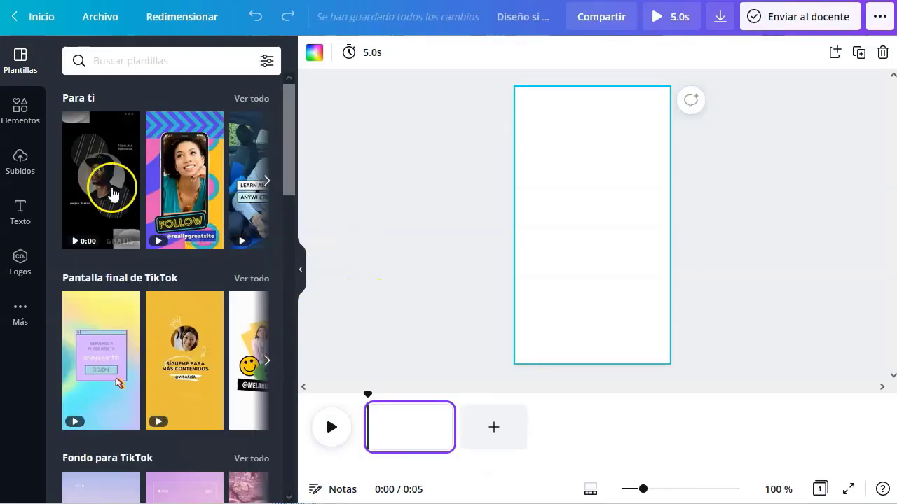
- Add the uploaded cat video to the page and enlarge it to fill the whole canvas
click(21, 162)
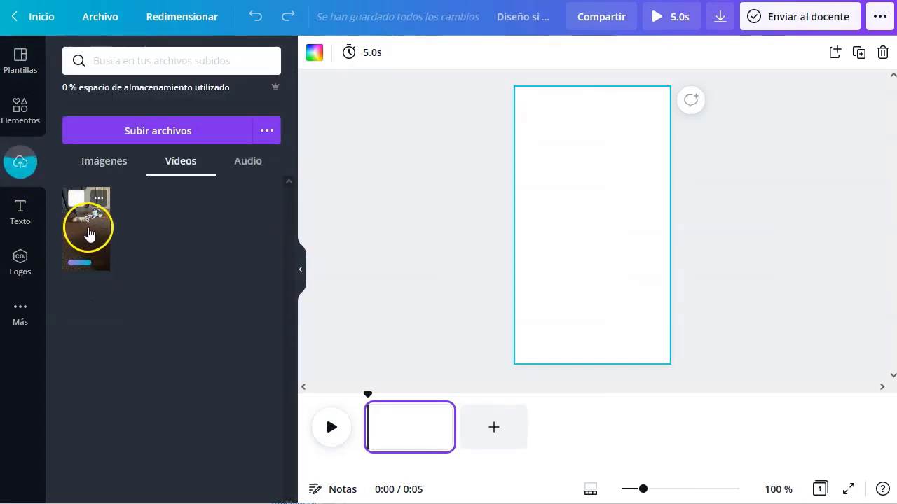
click(89, 233)
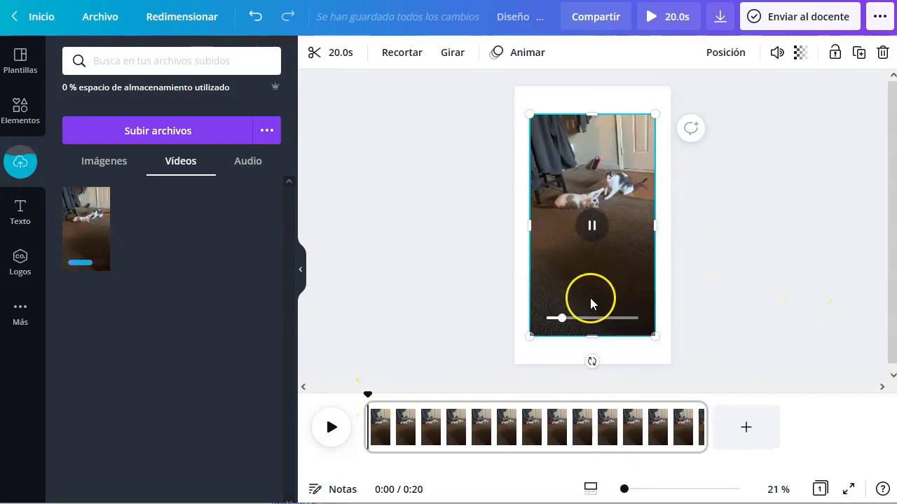
drag(651, 340, 673, 362)
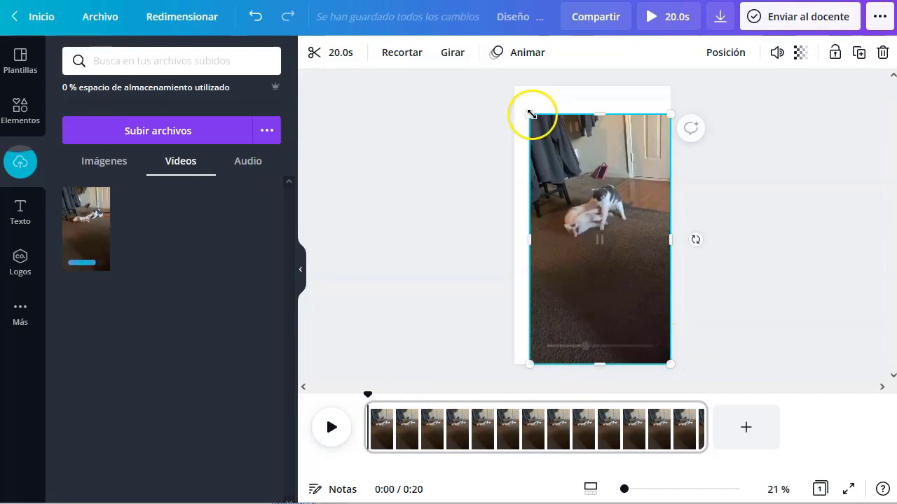
drag(529, 112, 515, 87)
click(743, 318)
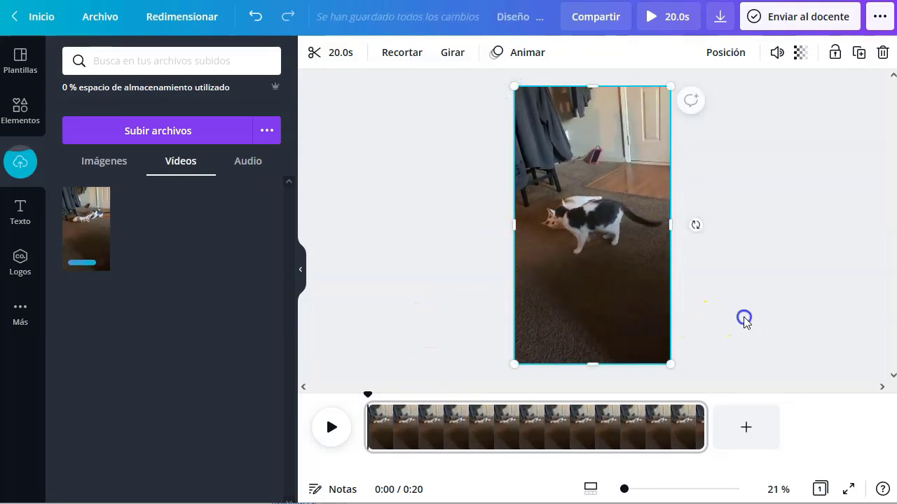
- Add a title text to the video reading "This bros want to share their PIZZA with you"
click(18, 116)
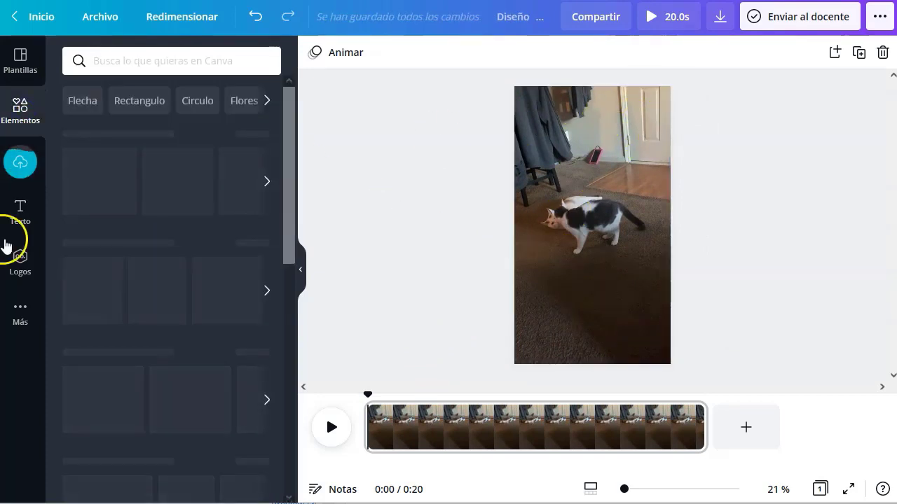
click(20, 220)
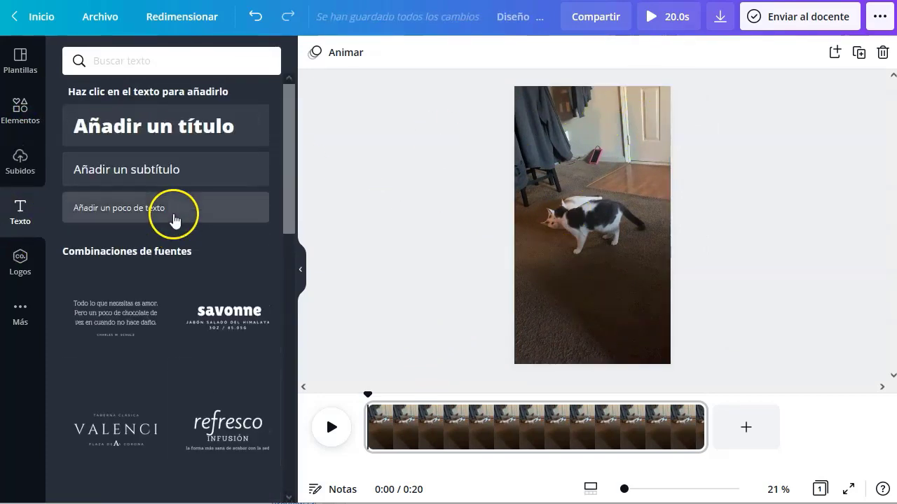
click(157, 131)
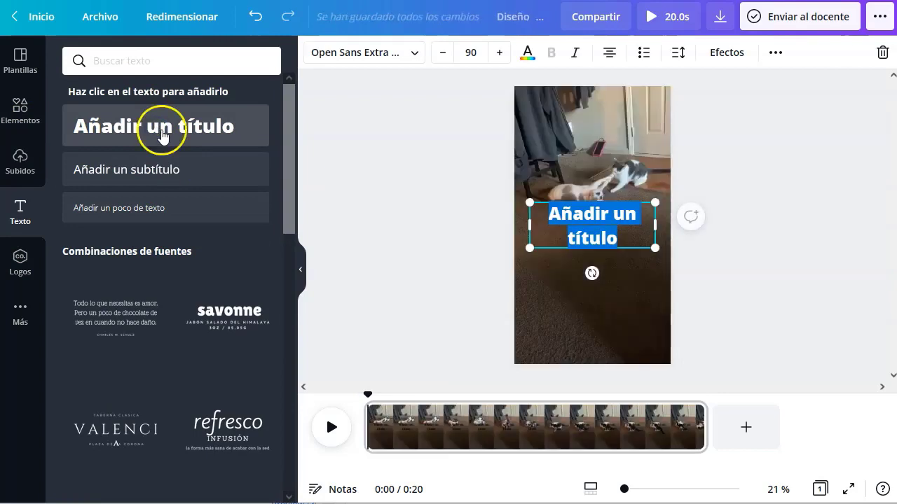
double_click(590, 228)
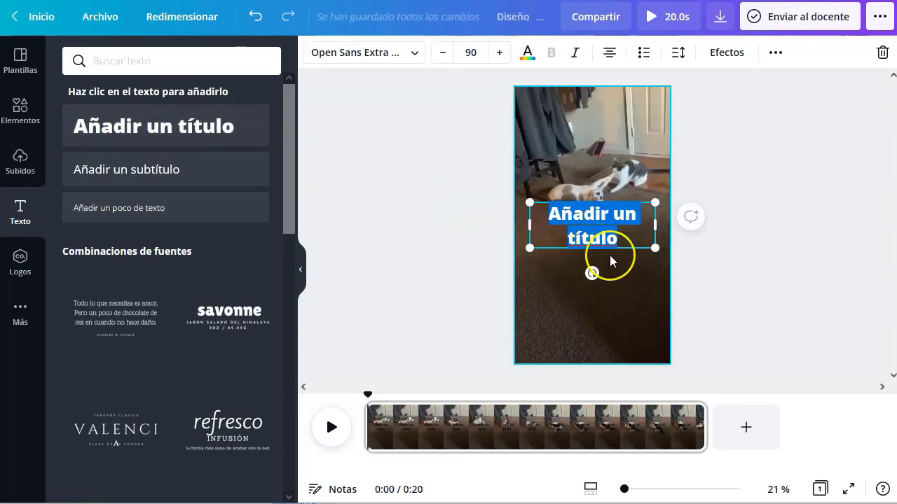
text(Th)
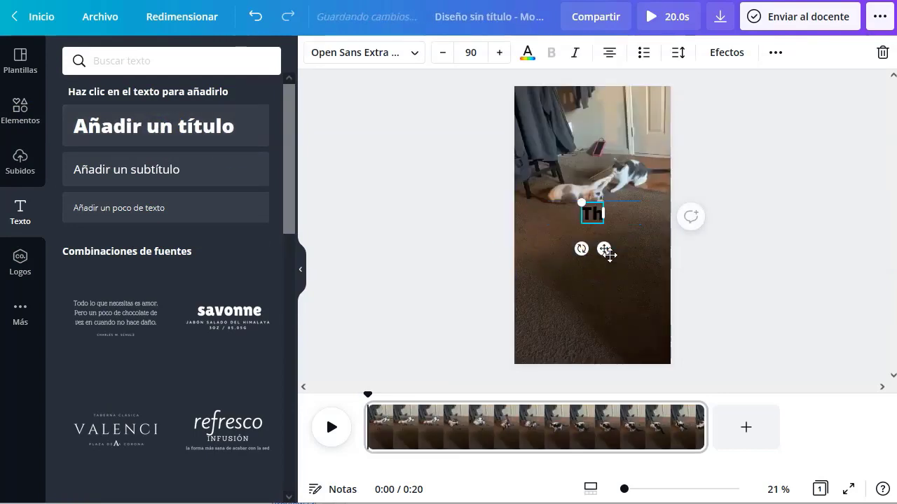
text(is bros)
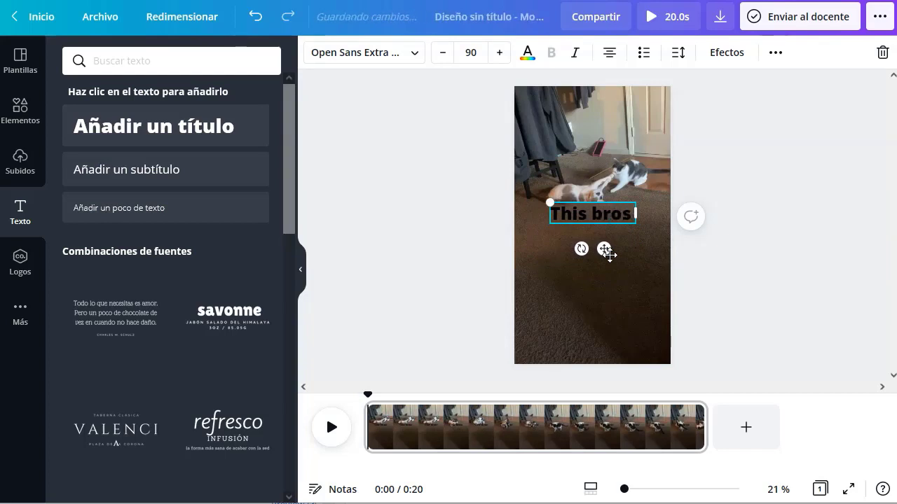
text( want to share theri)
text( Pl)
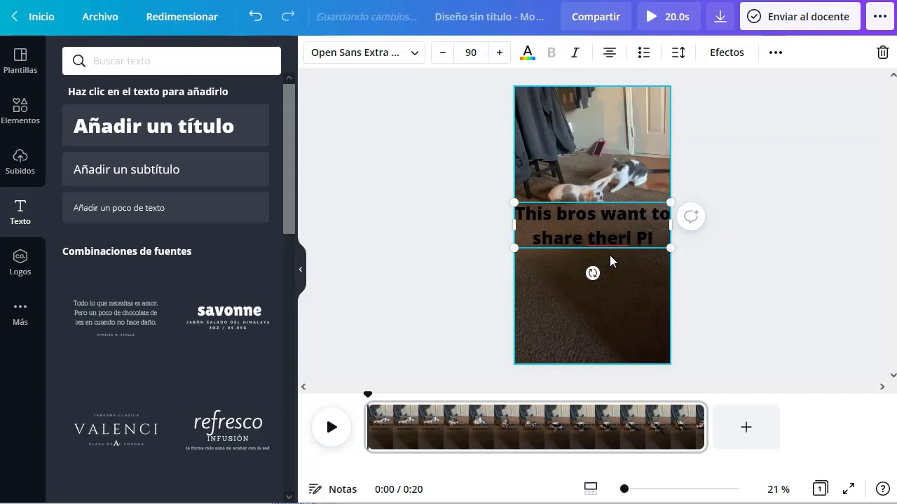
text(ZZA with you)
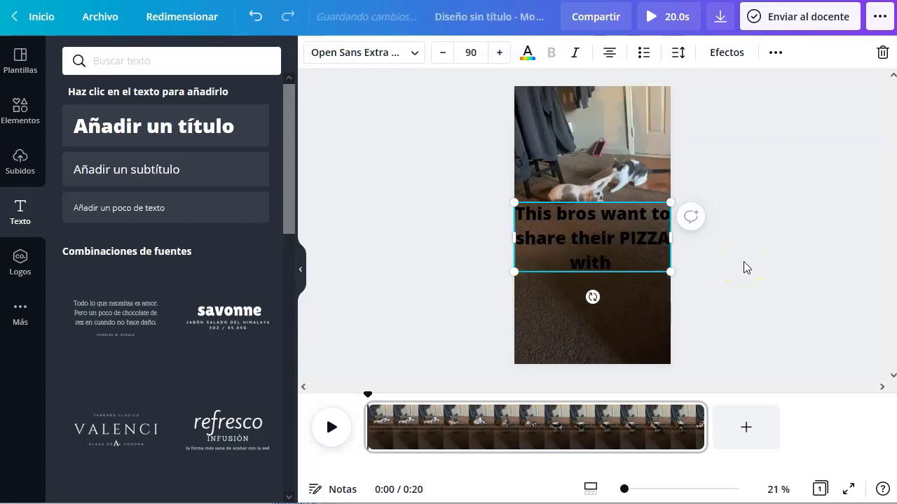
click(461, 242)
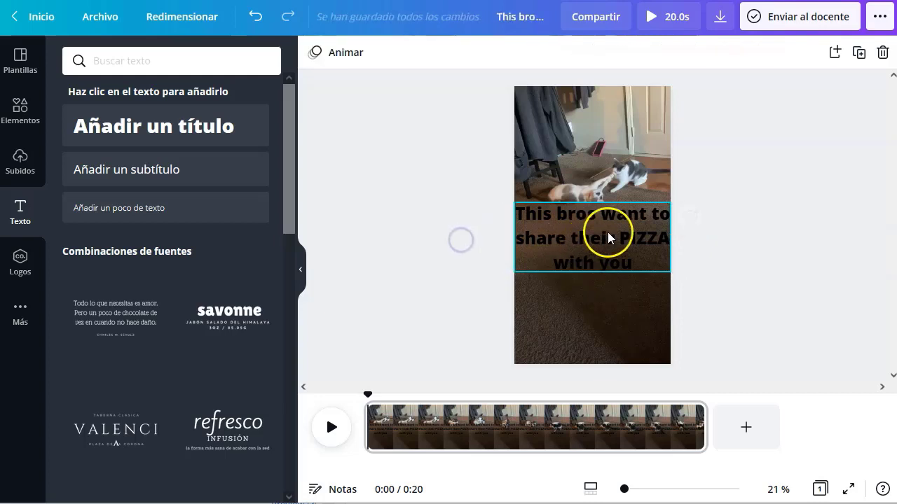
- Shrink the title text to a font size of about 70,6 and place it in the lower part of the video
drag(606, 234, 607, 283)
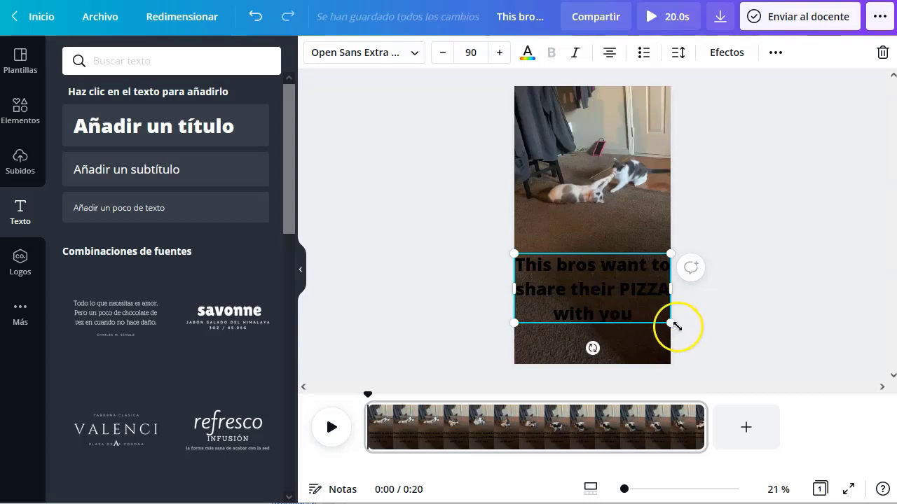
drag(673, 320, 641, 303)
click(737, 297)
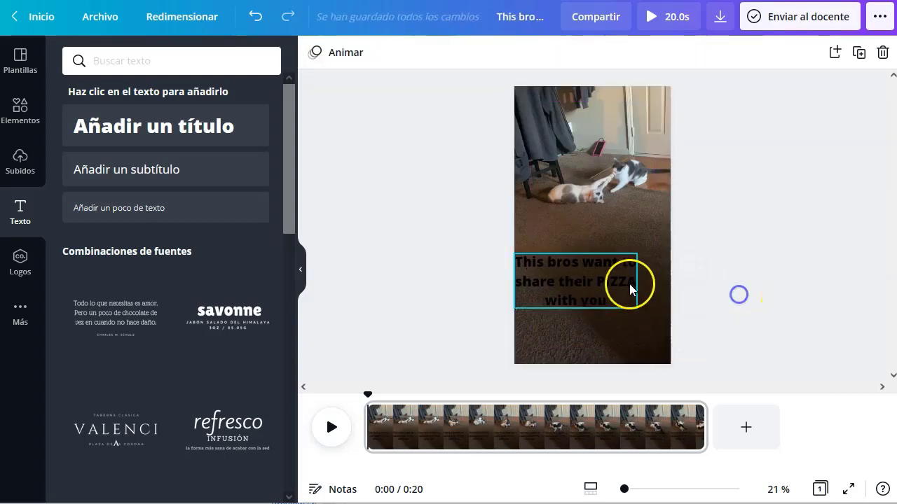
drag(585, 283, 609, 302)
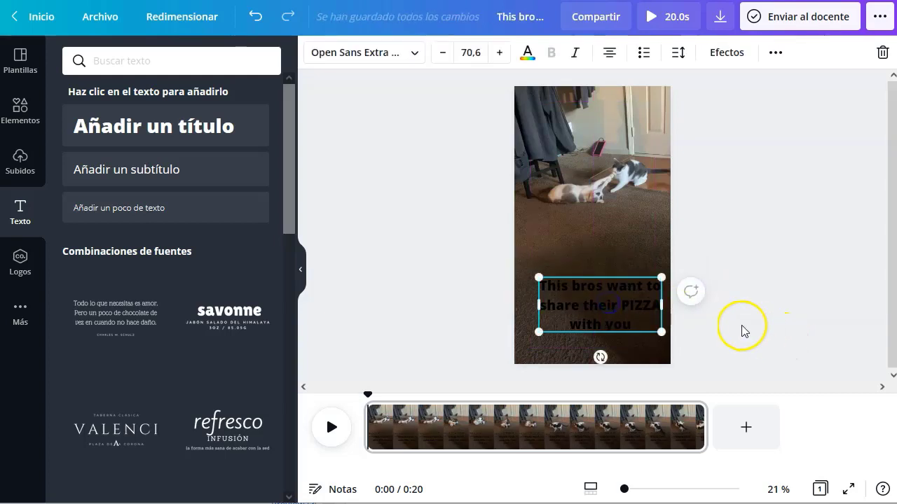
click(741, 327)
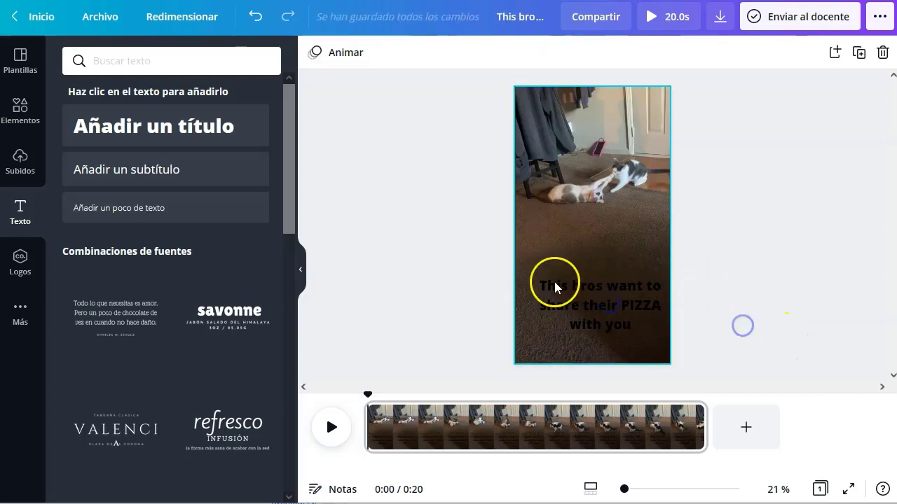
- Add a square shape as a backdrop for the title text and stretch it across the full width of the page
click(23, 105)
click(127, 280)
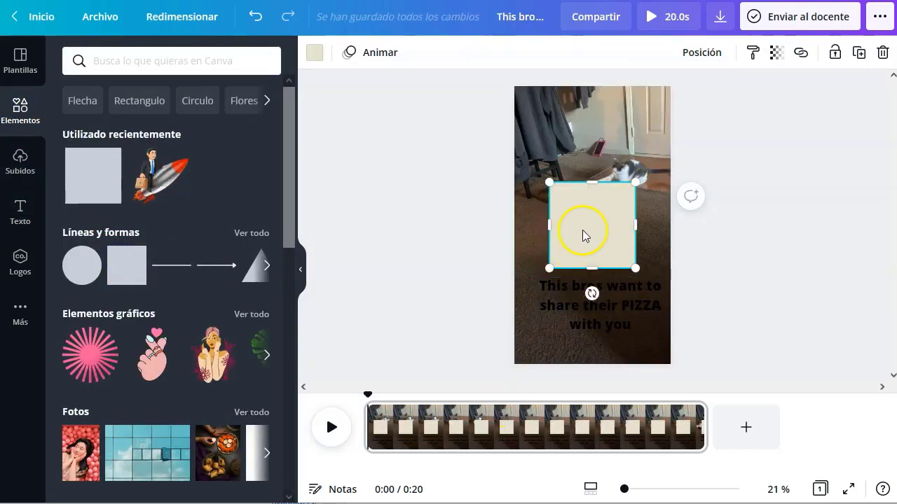
drag(583, 234, 557, 292)
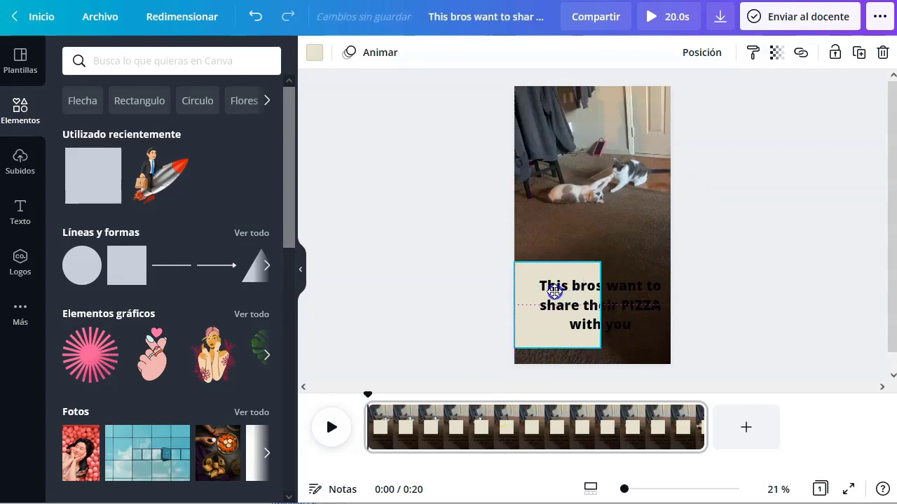
drag(612, 299, 674, 306)
click(602, 315)
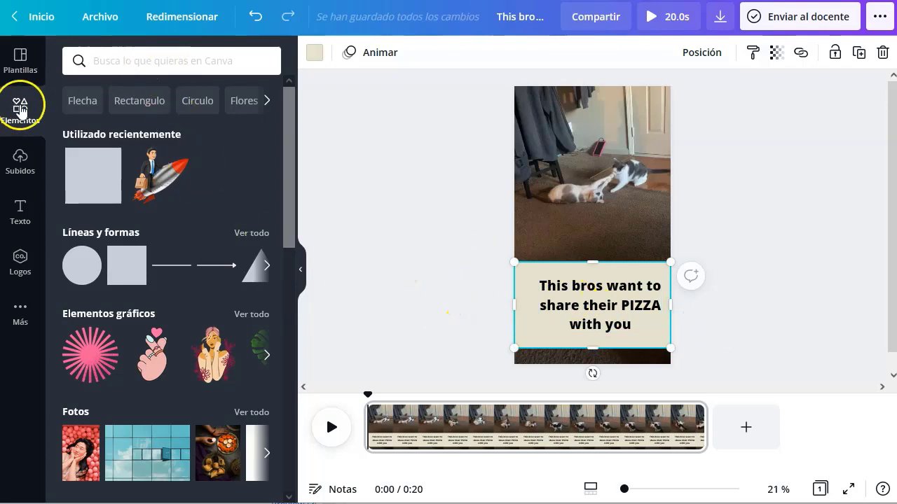
- Search the elements library for "flecha" and look through the results for a suitable arrow graphic
click(135, 60)
text(flecha)
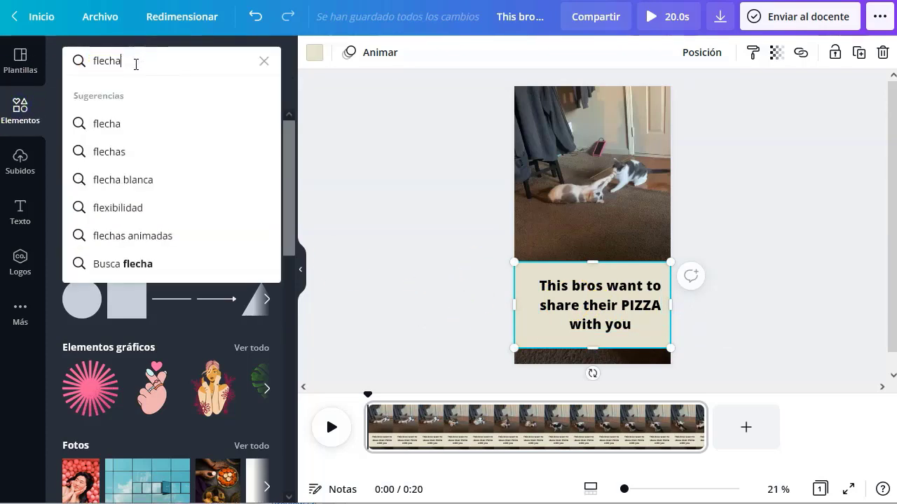
key(Return)
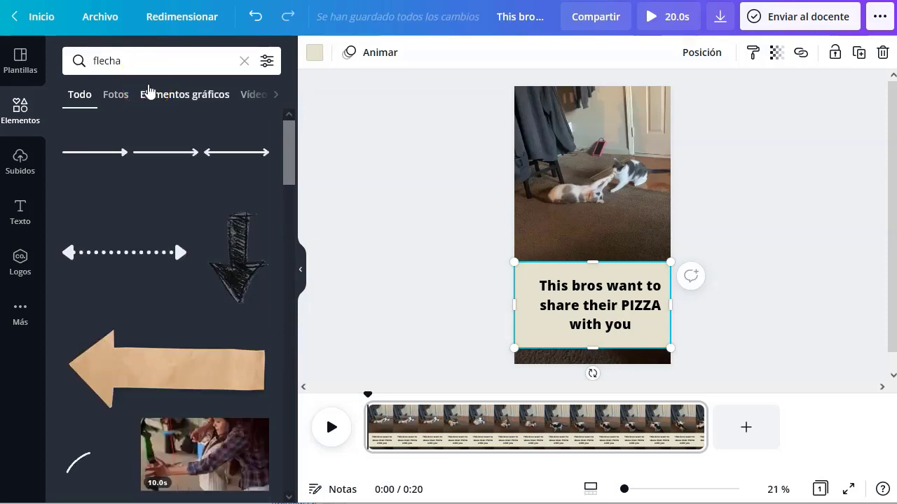
click(145, 275)
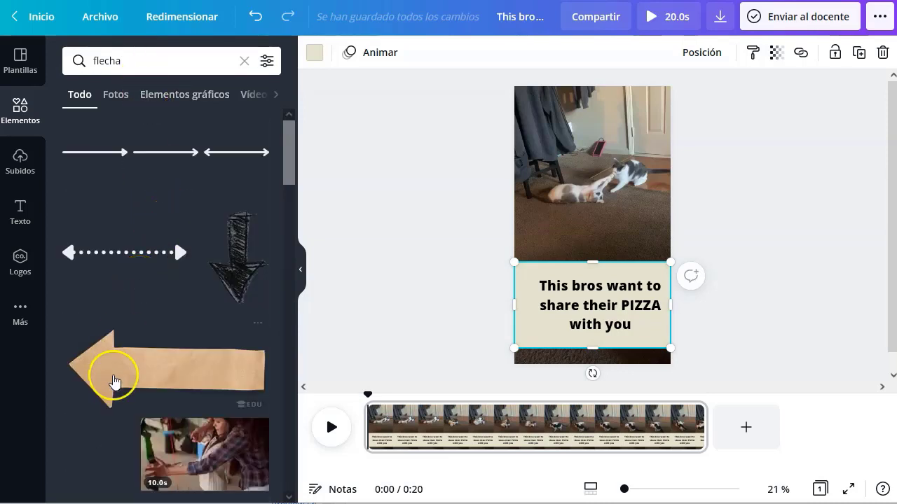
scroll(140, 320, down, 7)
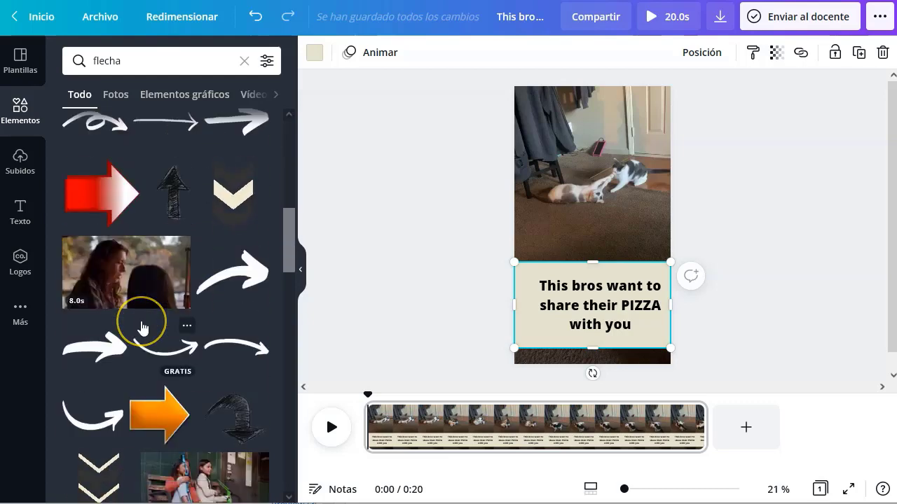
scroll(137, 338, down, 2)
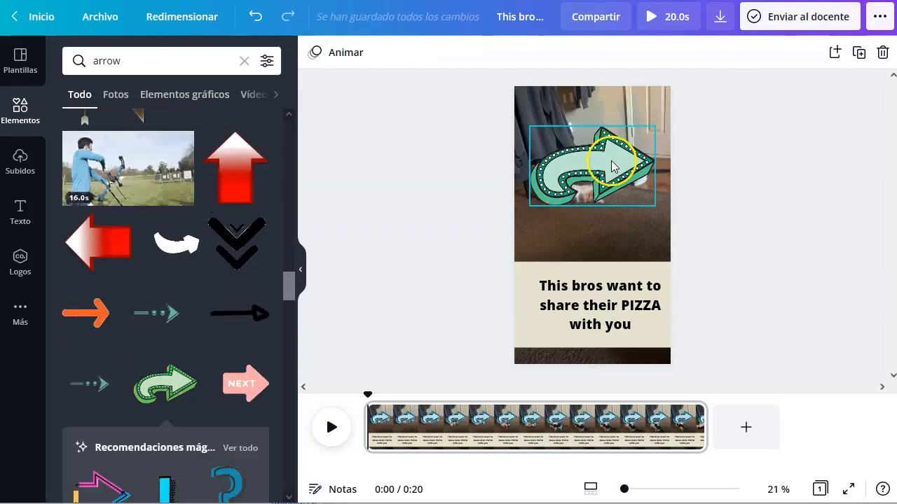
- Set the caption and its backdrop at the video's bottom edge, with the curved arrow shrunk and rotated to point down at them
drag(611, 167, 607, 184)
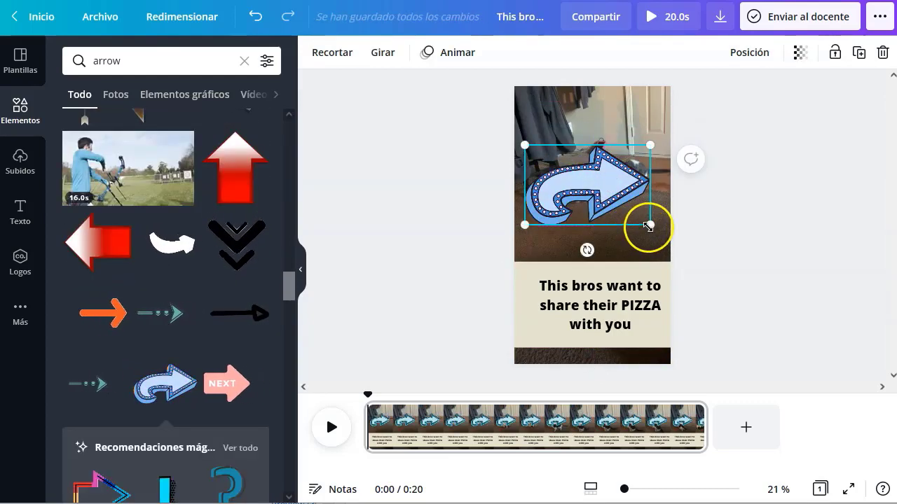
drag(648, 225, 548, 226)
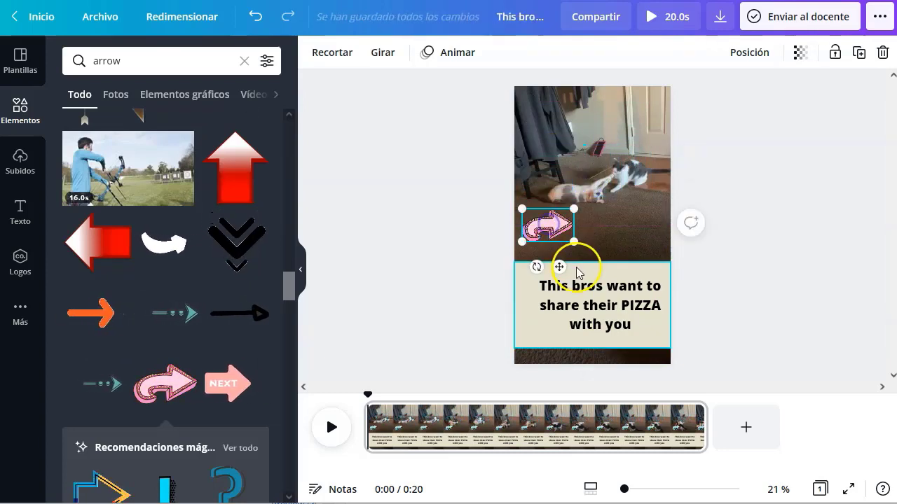
drag(537, 267, 568, 267)
click(600, 210)
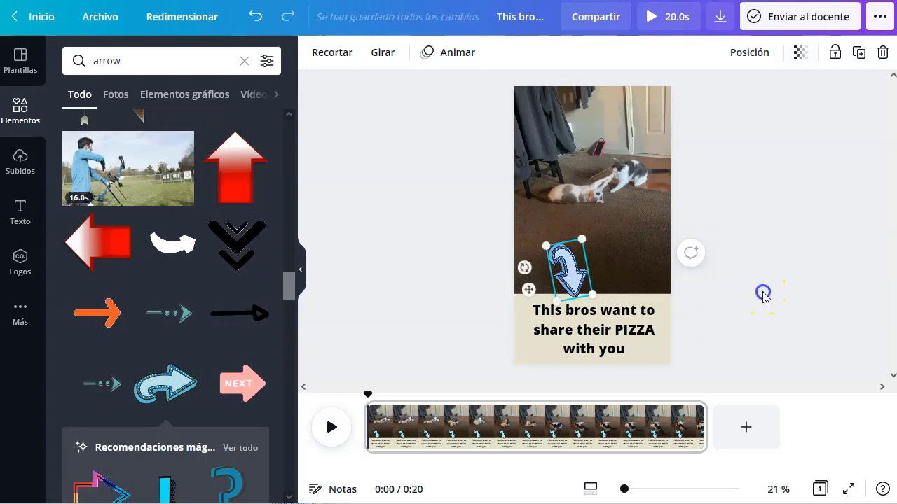
click(763, 294)
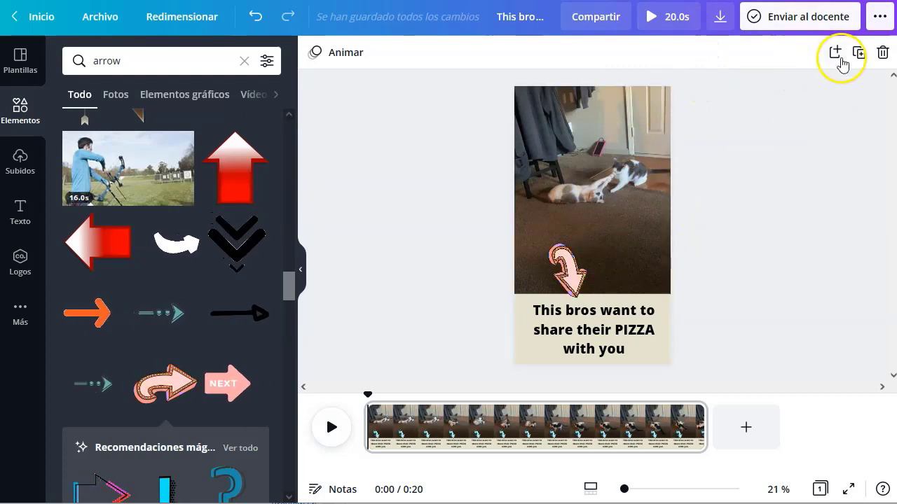
- Download the finished cat video from Canva and upload the file to the channel in YouTube Studio
click(720, 17)
click(779, 183)
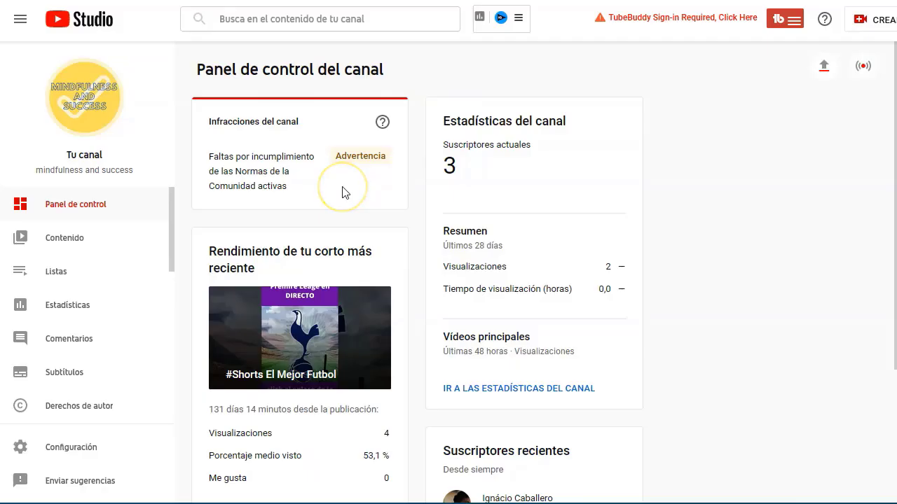
click(870, 23)
click(827, 25)
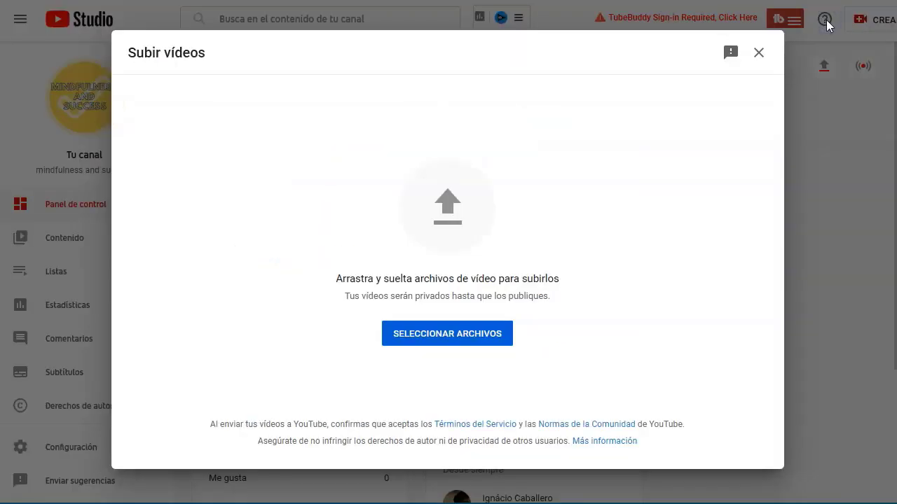
click(442, 337)
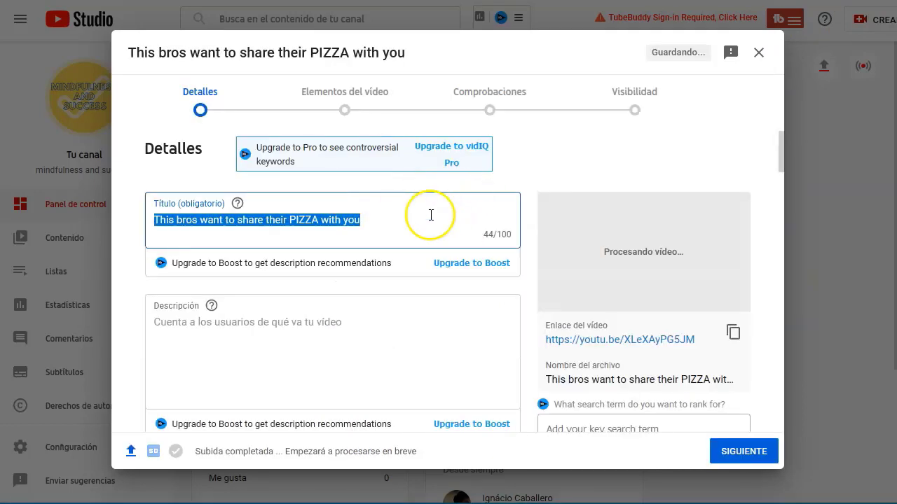
- Append "#Short" to the video title and start the description with the line "Link on firts Comment ↓"
click(255, 223)
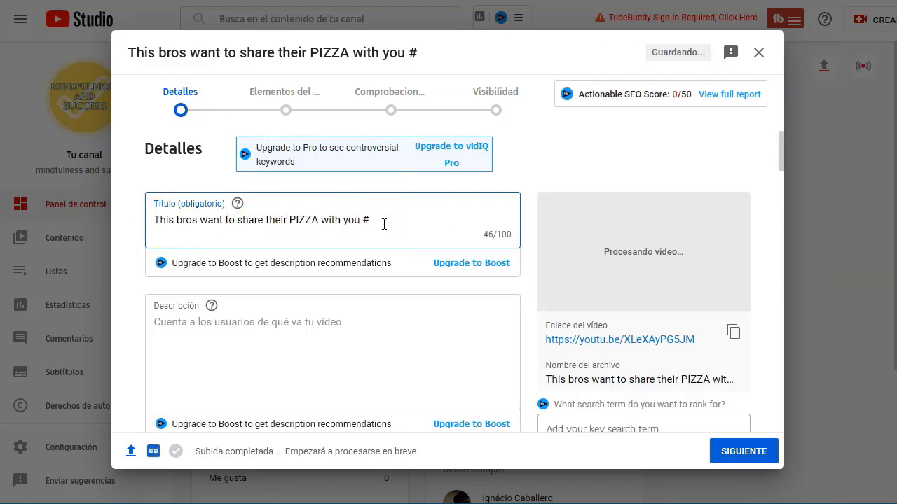
text(t)
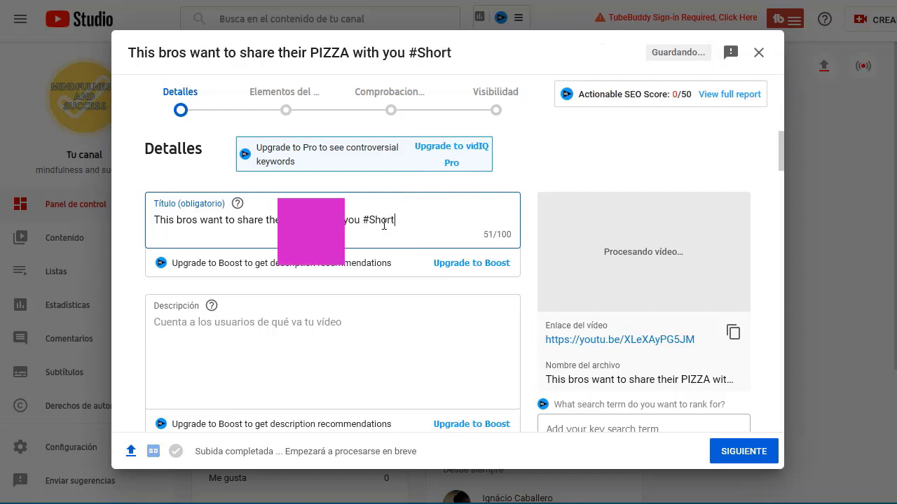
click(276, 334)
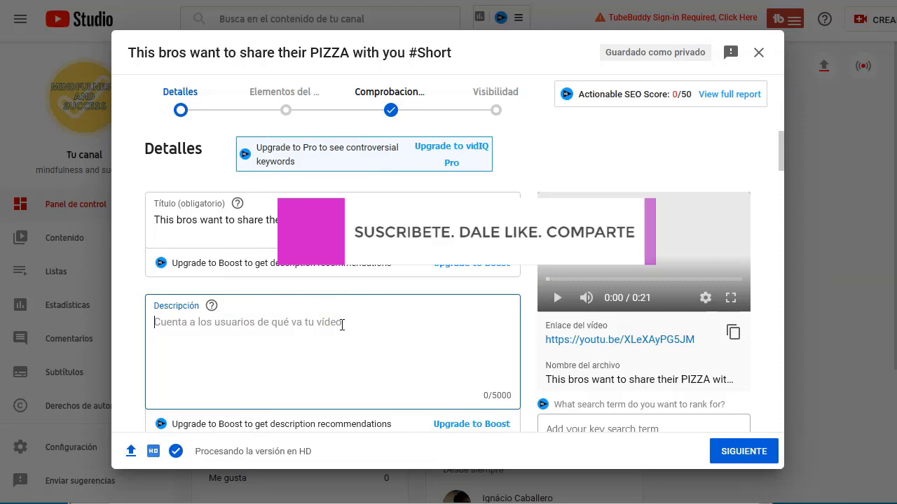
text(Link on )
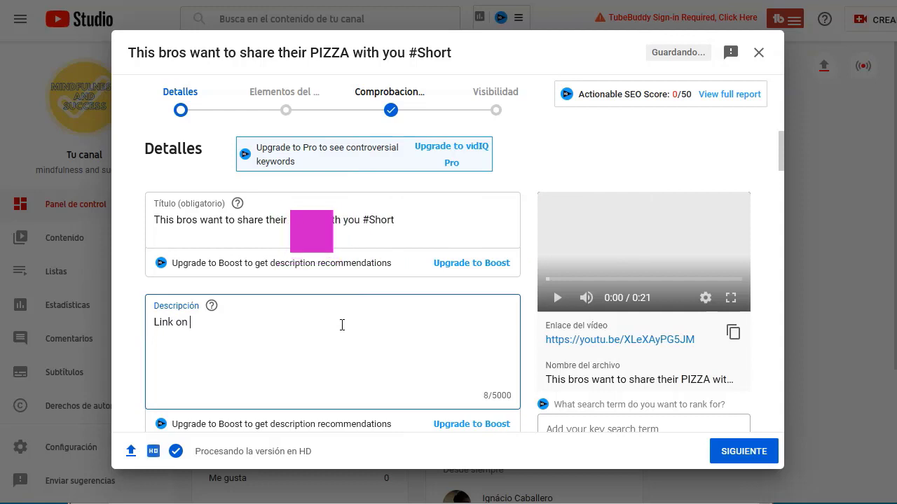
text(firts Comment ↓)
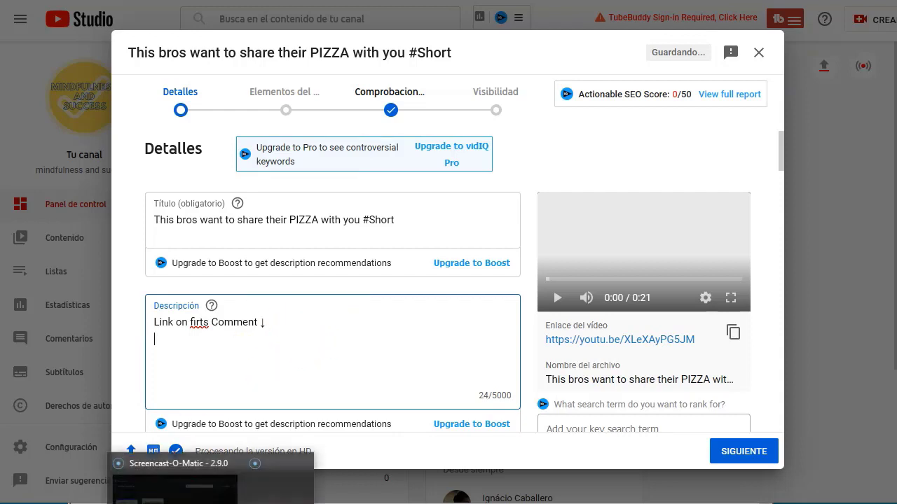
- Copy the contact line and the fair use copyright disclaimer from the text editor into the video description below the first line
click(175, 491)
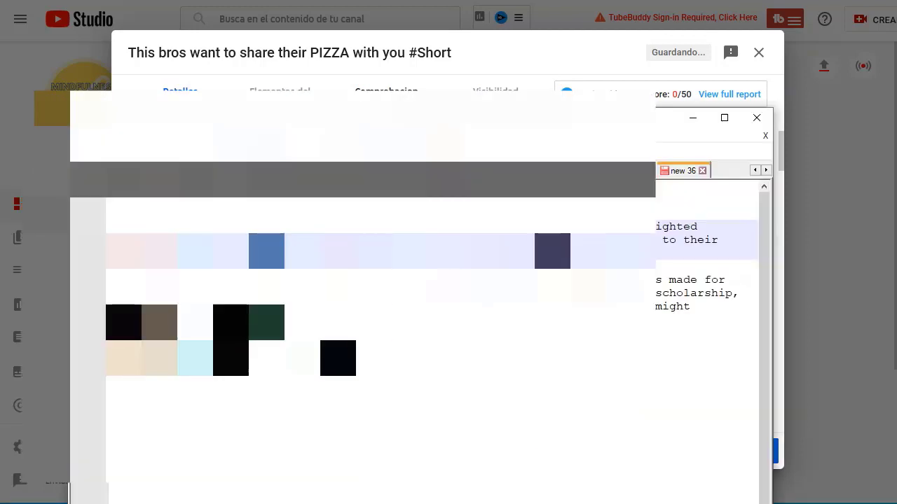
click(328, 338)
text(For any requests, please contact: [your email] my videos usually contain copyrighted material. All de the videos, songs, images and graphics use in the video belog to their respective owners and I or this channel does not claim any rights over them.  "Copyright Disclaimer under section 107 of the Copyright Act 1976, allowance is made for "fair use" for purposes such as criticism, comment, news reporting, teaching, scholarship, education and research. Fair use is a use permitted by copyright statute that might otherwise be infringing".)
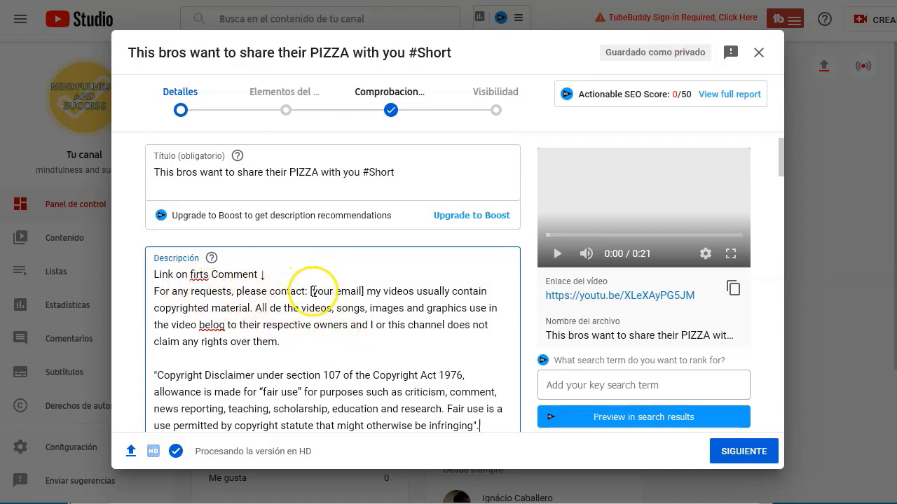
drag(312, 292, 341, 294)
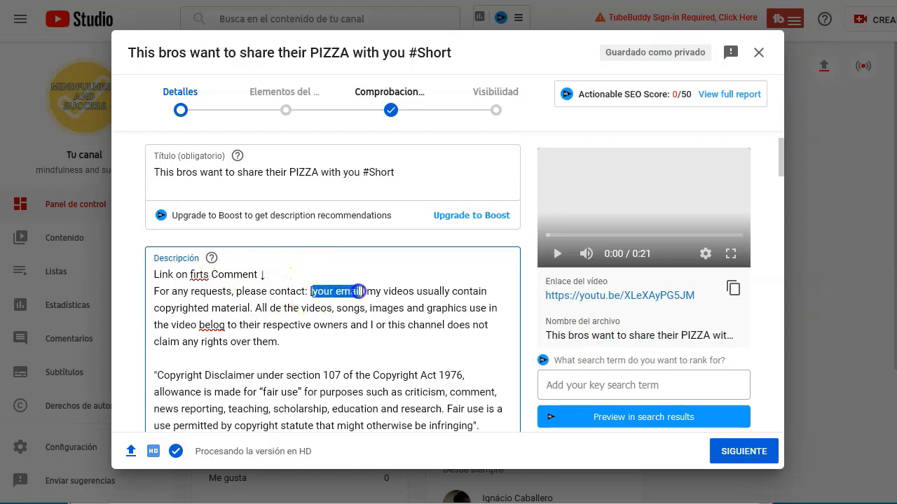
click(361, 291)
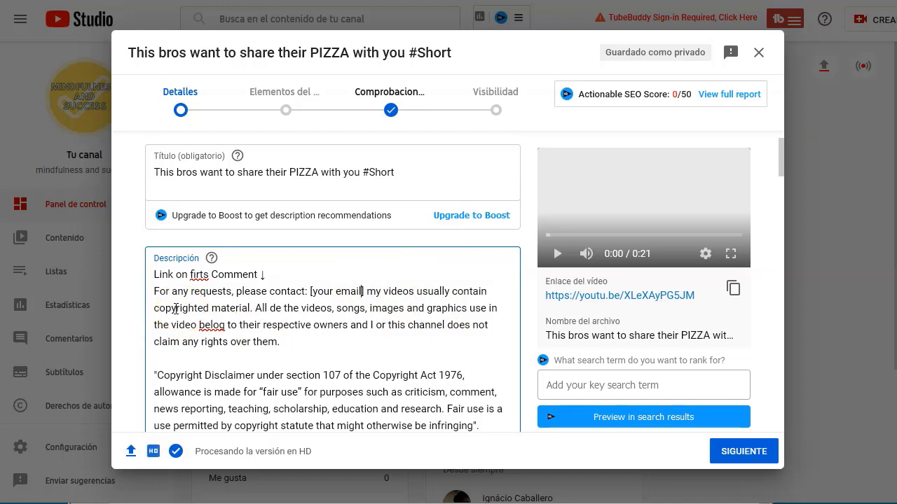
- Correct "All de the videos" to "All the videos" in the description's copyright paragraph
double_click(272, 308)
key(BackSpace)
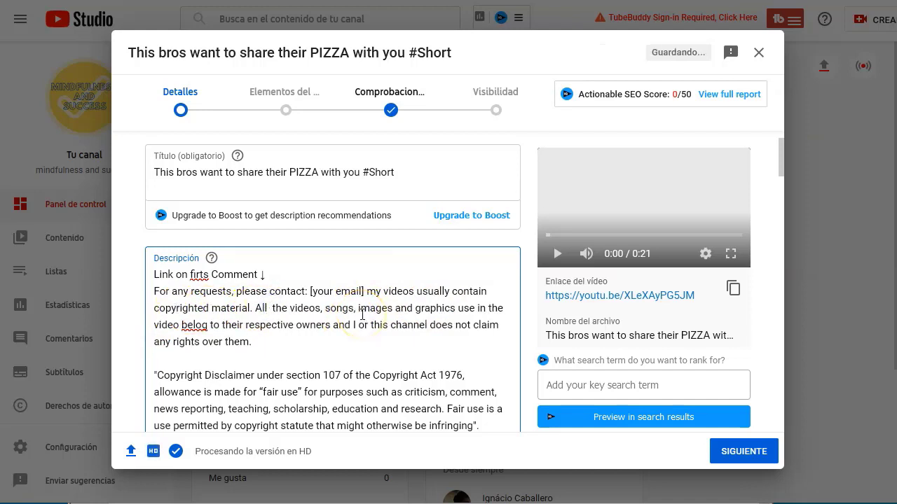
text(the)
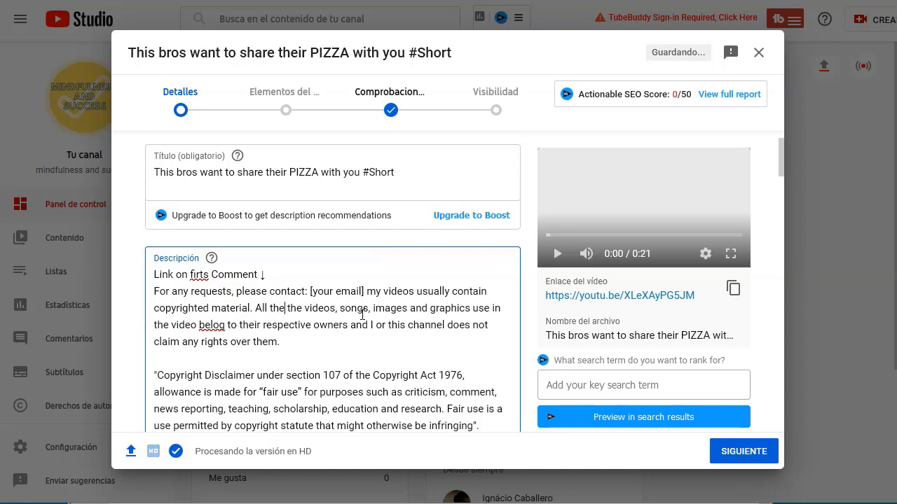
key(Delete)
key(Delete)
key(Delete)
key(Delete)
click(344, 307)
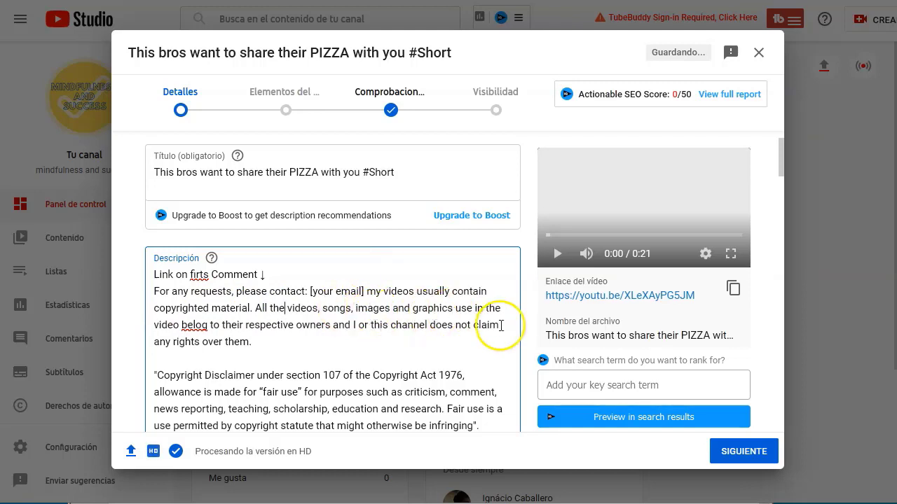
- Correct the misspelled verb before "to their respective owners" to "belong" in the description
click(195, 326)
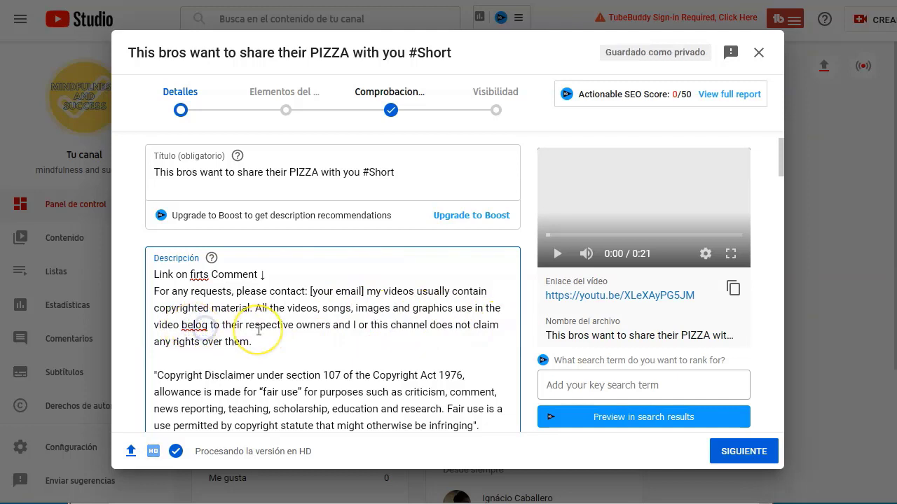
text(n)
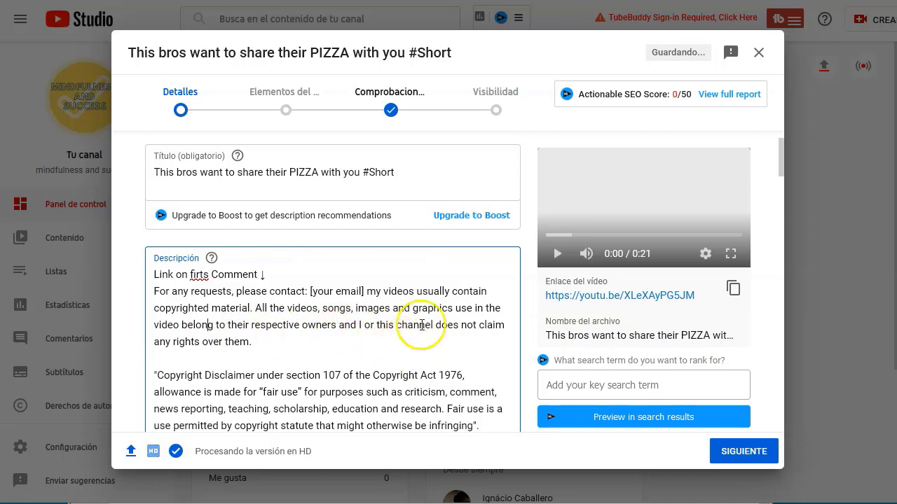
click(266, 346)
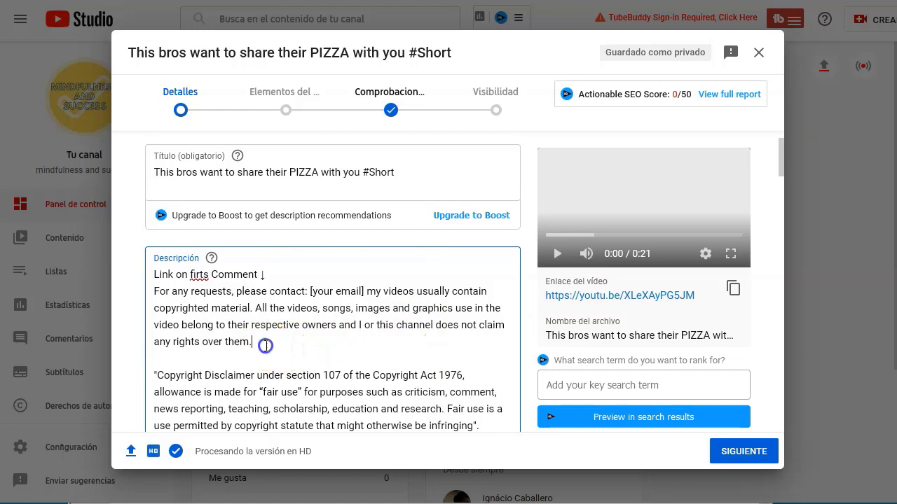
- Review the description's copyright disclaimer, the thumbnail options and the made-for-kids audience setting
scroll(266, 346, down, 1)
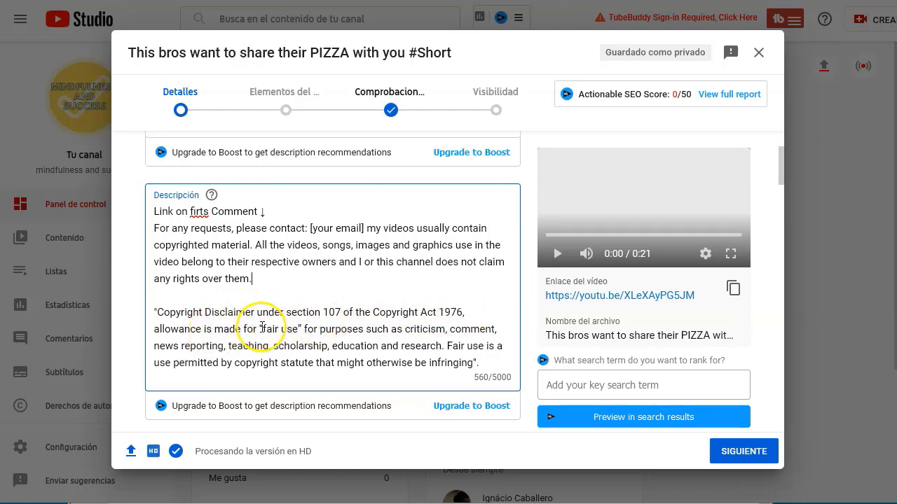
click(332, 346)
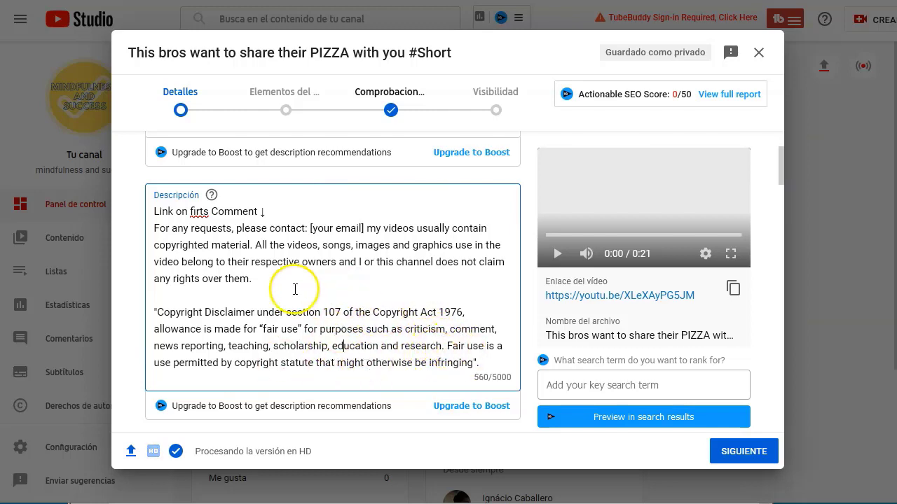
scroll(283, 315, down, 3)
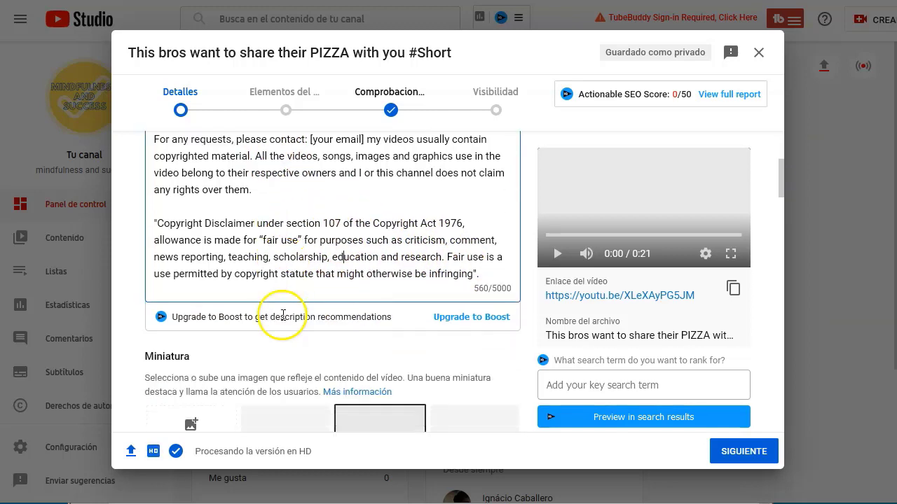
scroll(320, 232, up, 5)
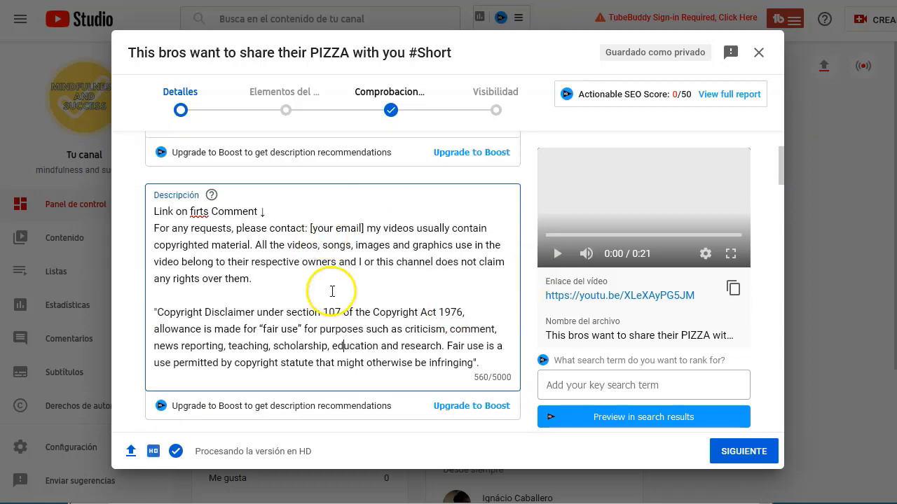
scroll(317, 300, down, 10)
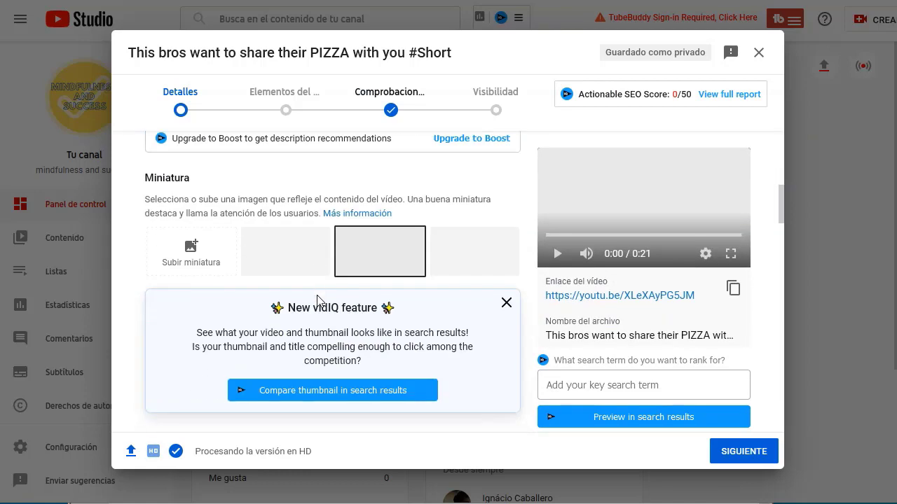
scroll(266, 290, down, 6)
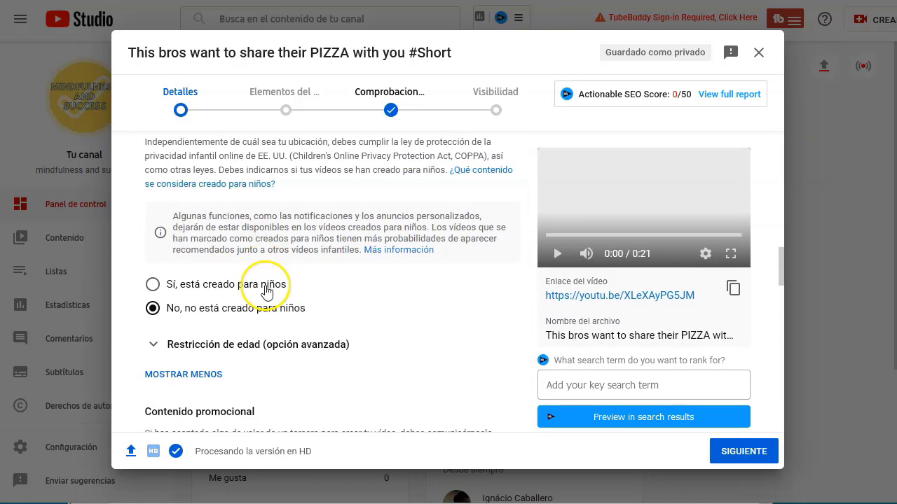
scroll(266, 291, down, 1)
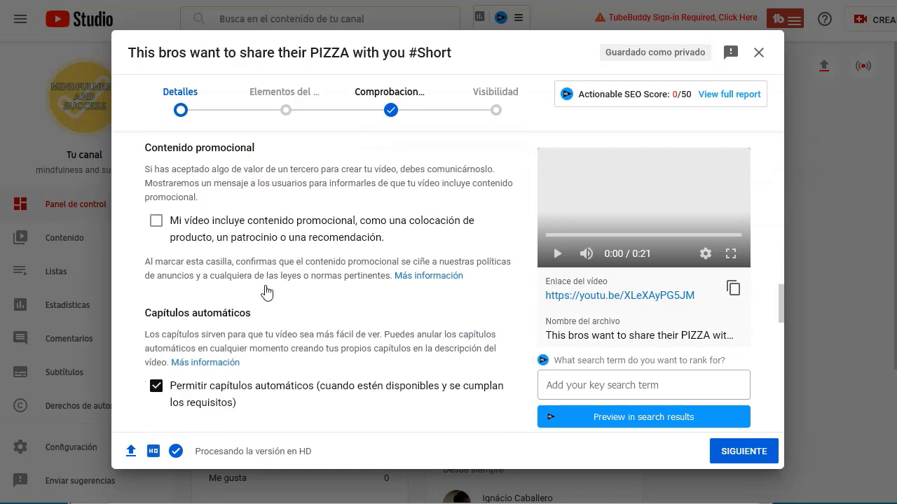
scroll(266, 290, up, 5)
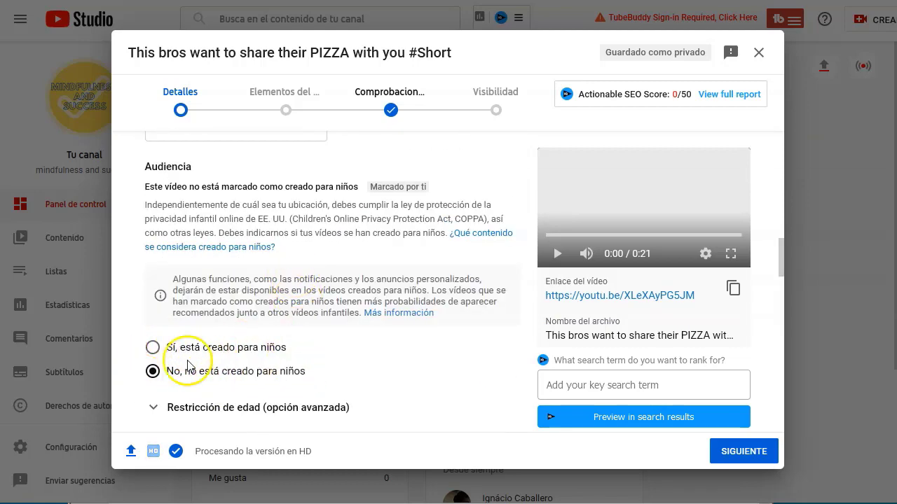
- Add the tags "cats" and "funnycats" to the video
scroll(256, 365, down, 9)
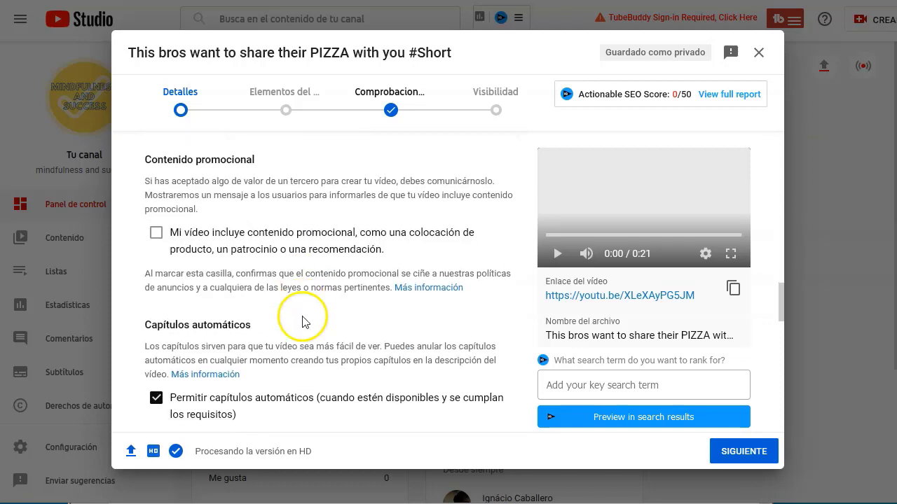
click(278, 288)
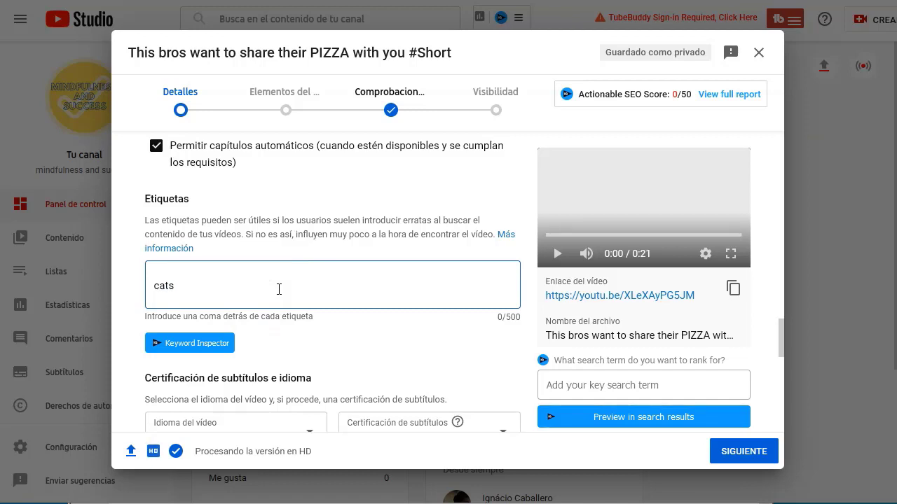
text(cats,)
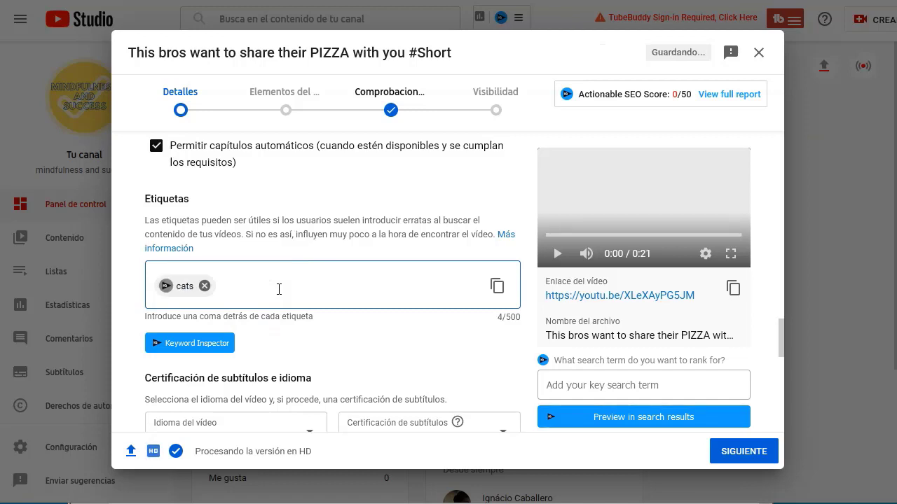
text(funnycat)
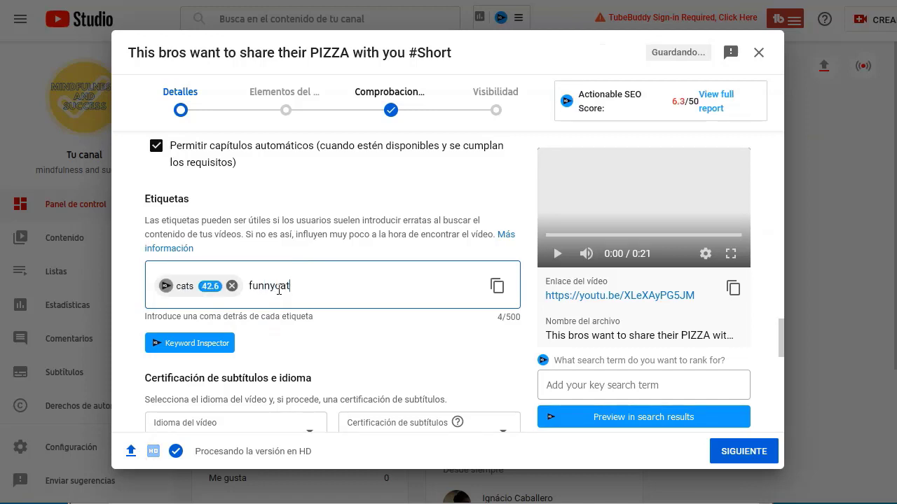
text(s,)
- Look up popular cat videos on YouTube and reuse existing tags such as "cute puppies", "cute cats" and "Cutest Animals" for the Short
click(342, 296)
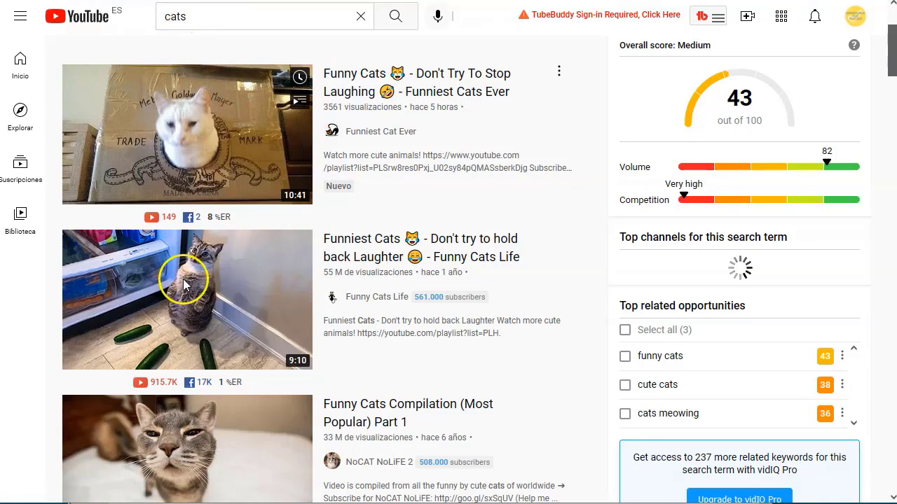
scroll(302, 273, down, 1)
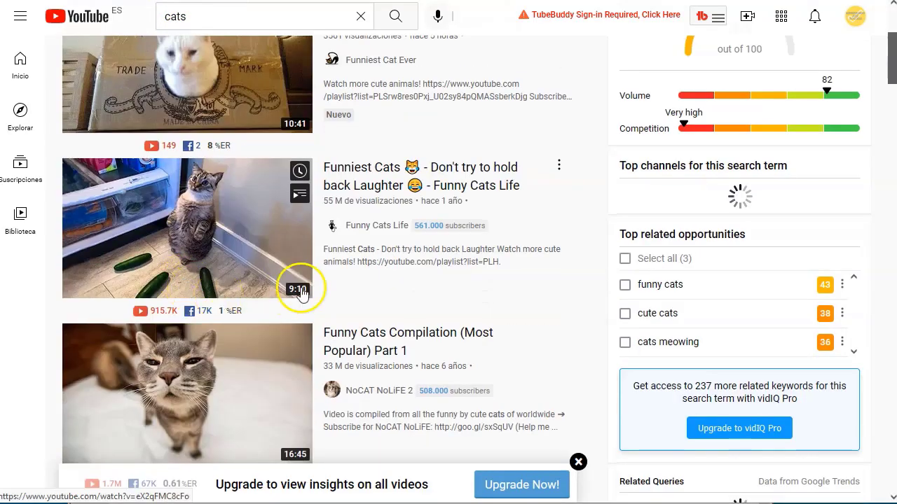
click(360, 187)
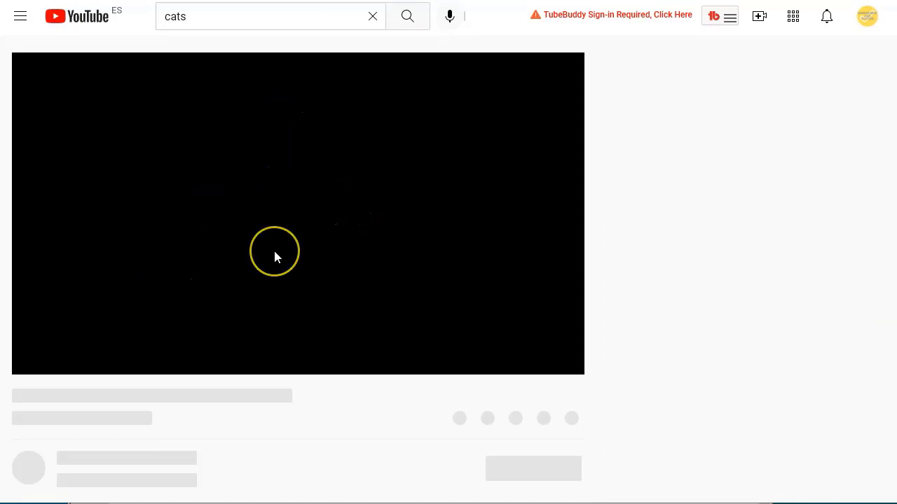
scroll(646, 238, down, 5)
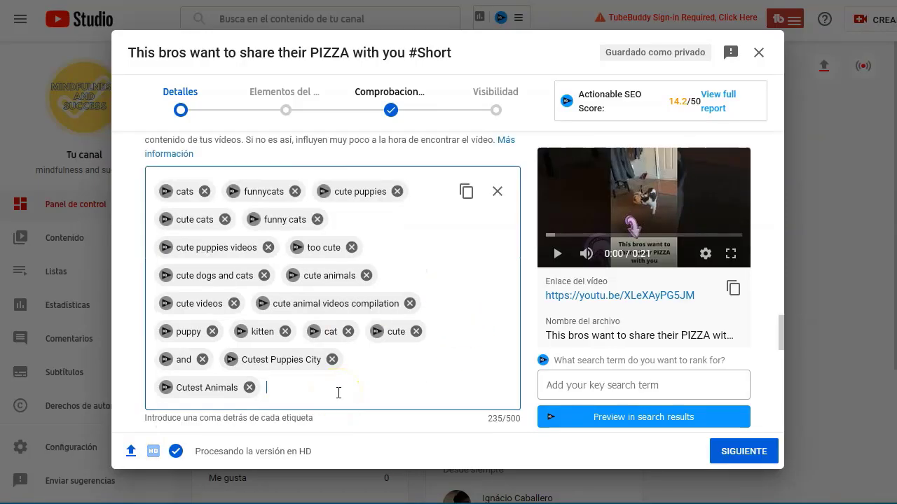
- Add the tags "pizza cat", "cat eating pizza" and "hot to eat pizza cat style" to the video
click(408, 373)
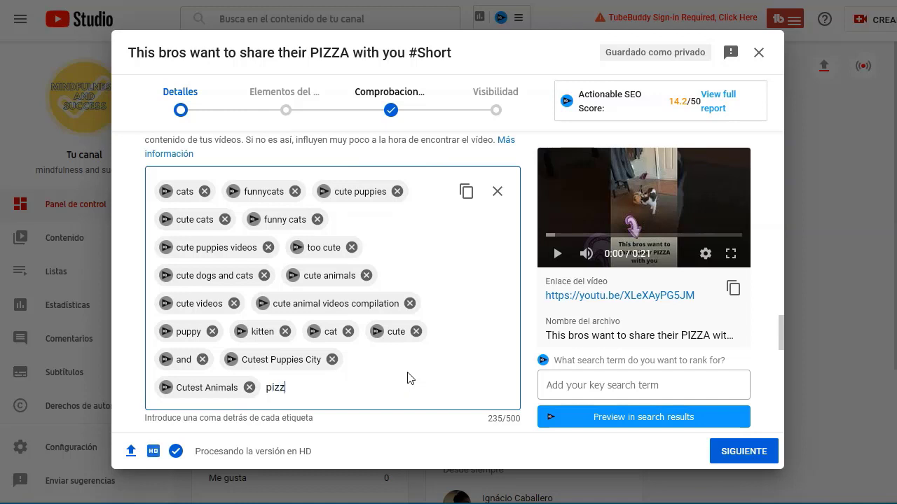
text(t,)
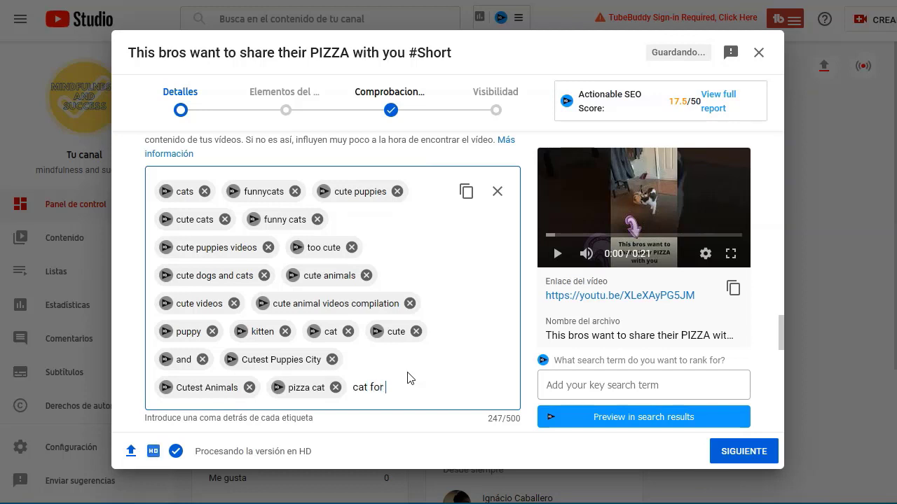
text(cat for pizza,)
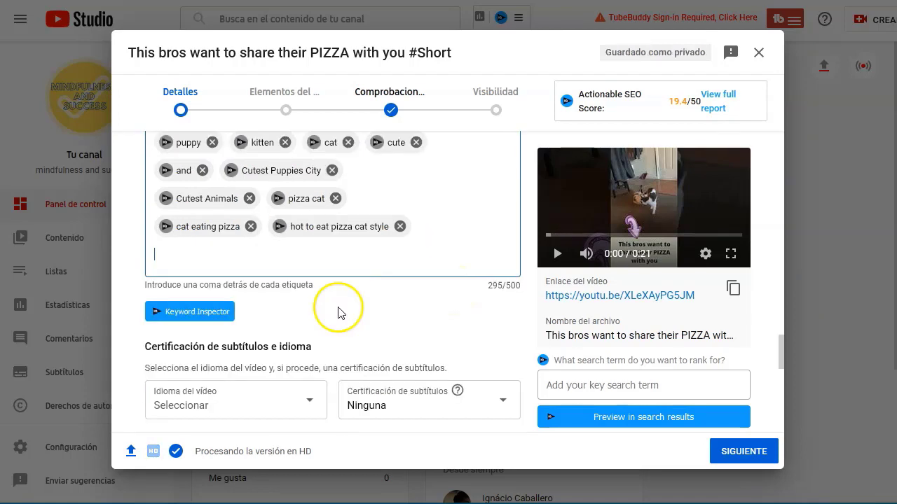
- Leave the remaining details, video elements and checks as they are, and publish the Short with public visibility
scroll(338, 312, down, 2)
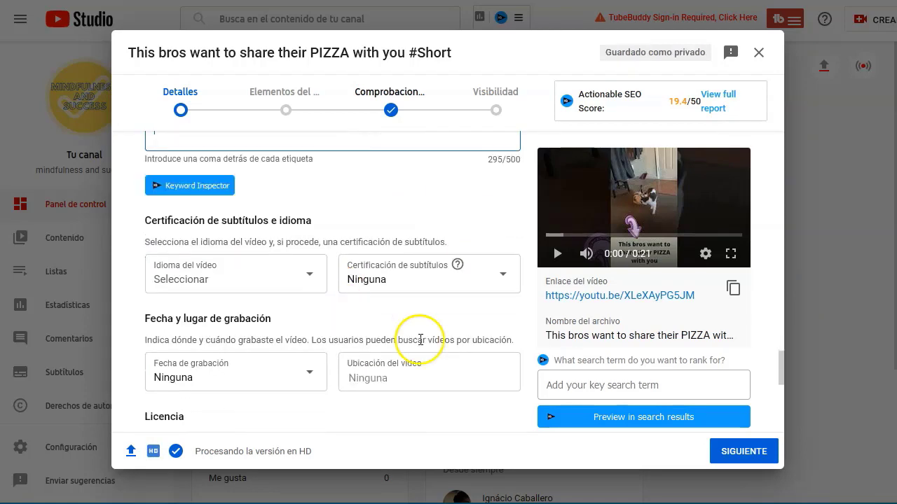
click(742, 452)
click(740, 453)
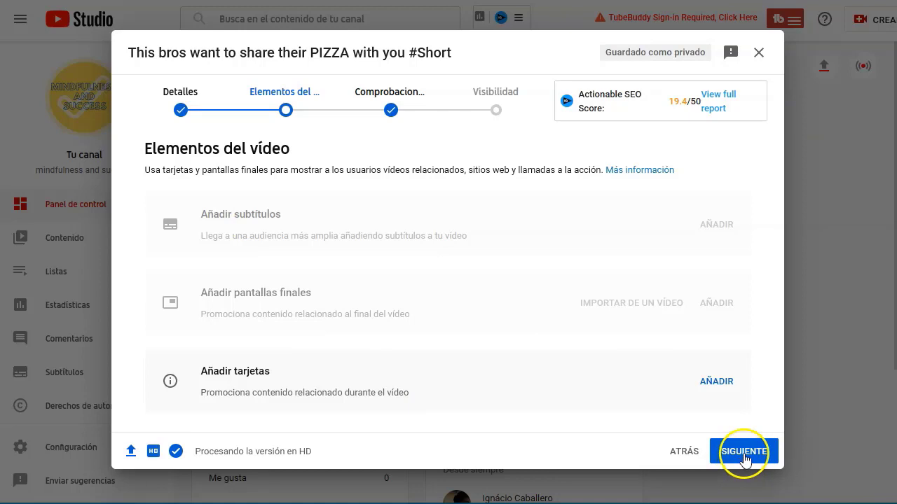
click(729, 451)
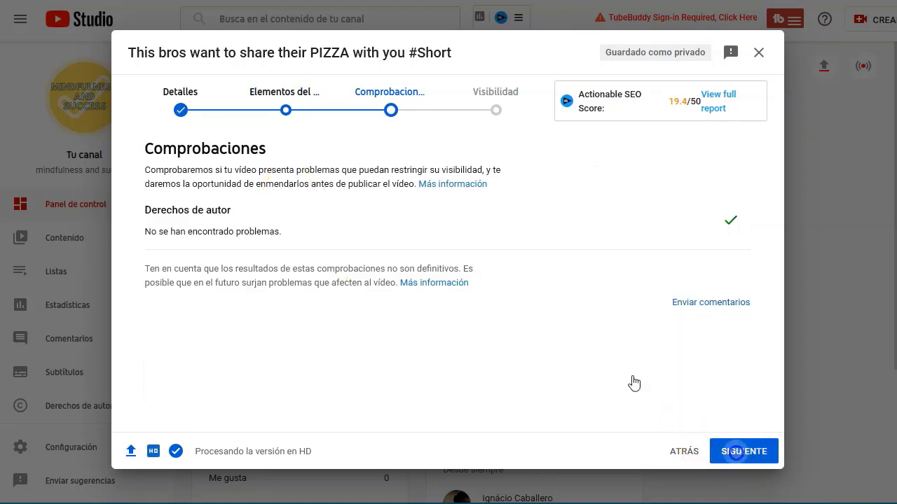
click(221, 327)
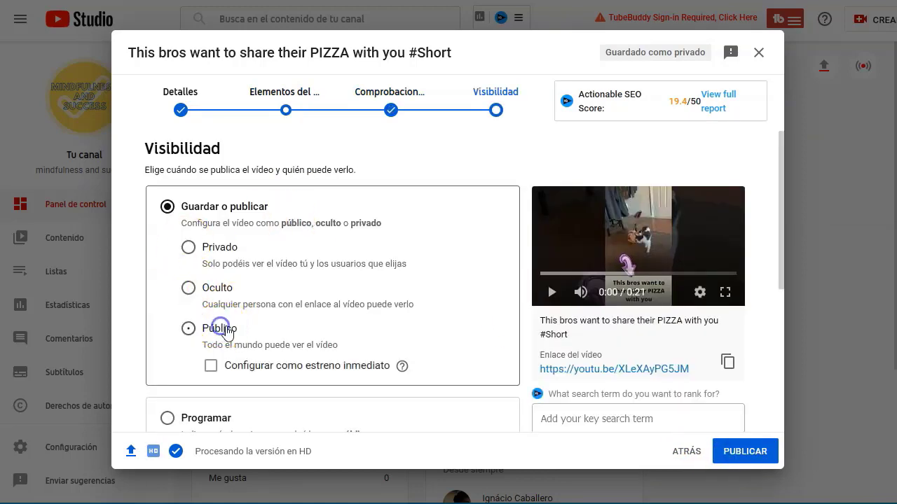
click(746, 451)
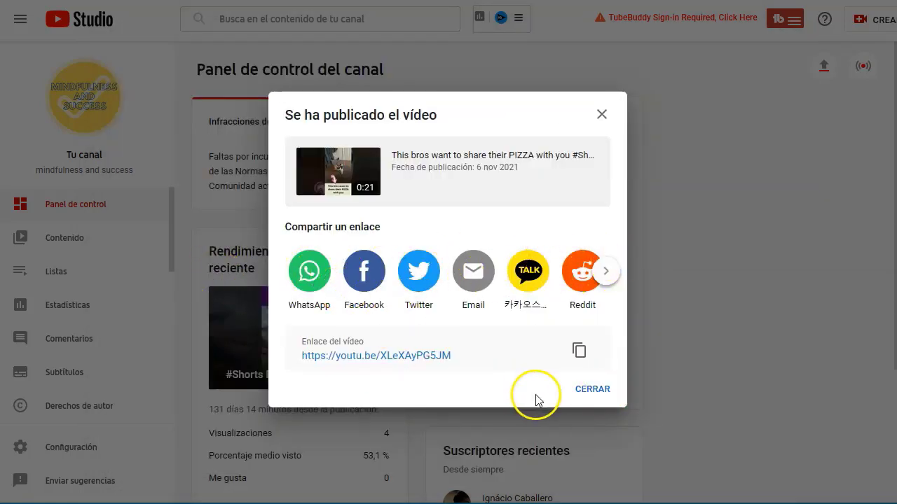
click(592, 389)
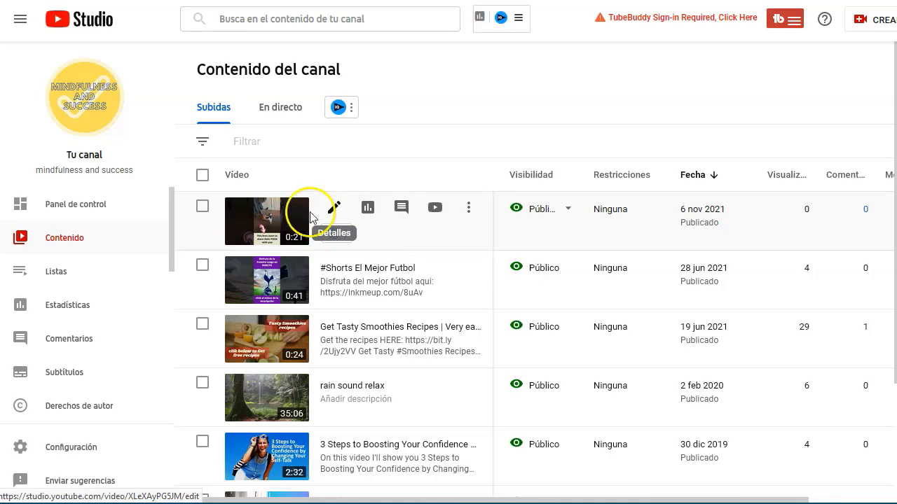
- Open the newly published Short's YouTube watch page from the channel content list and go to its comments
click(435, 208)
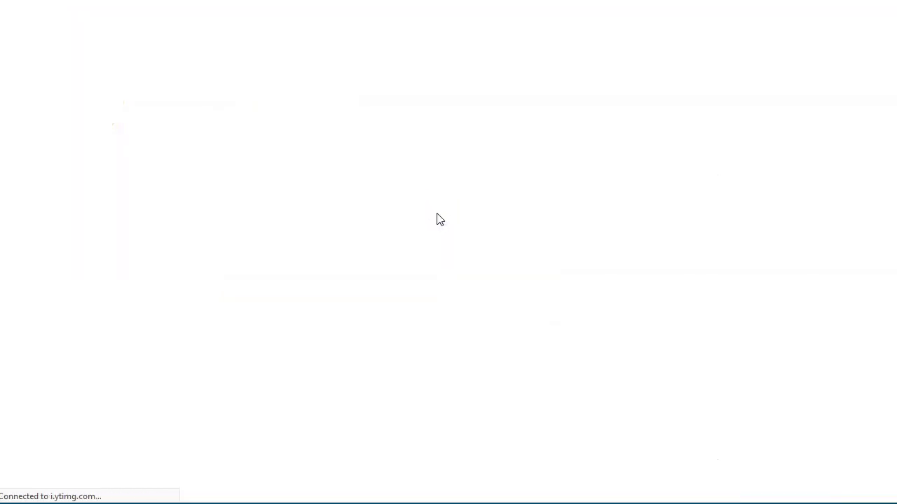
scroll(181, 333, down, 2)
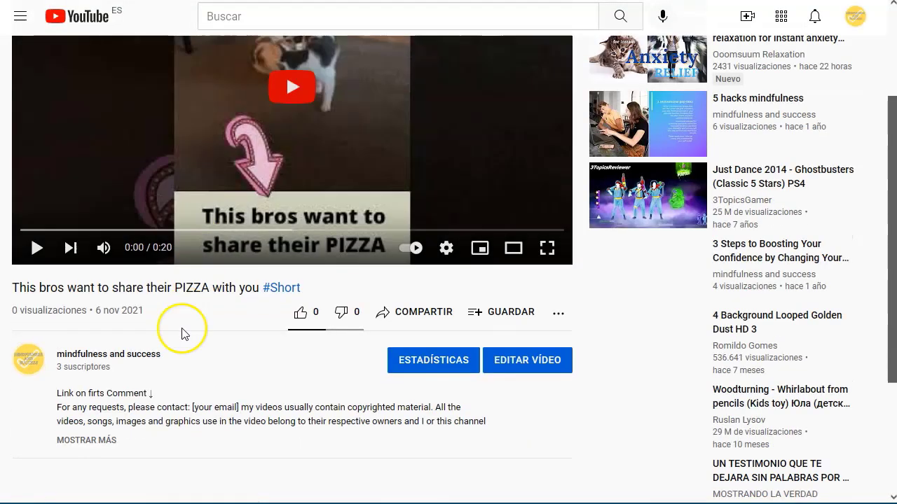
scroll(181, 332, down, 3)
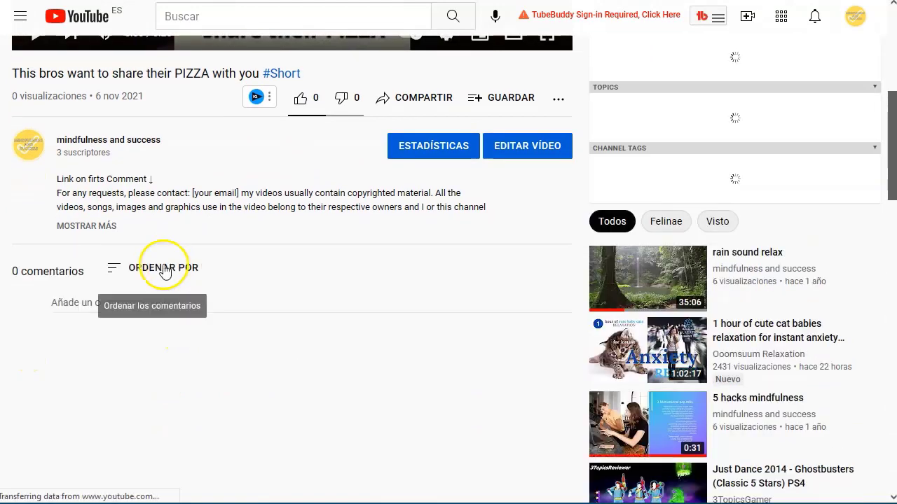
- Draft a public comment on the Short reading "Claim your FREE pizza here [link]", with the link placeholder selected
click(120, 303)
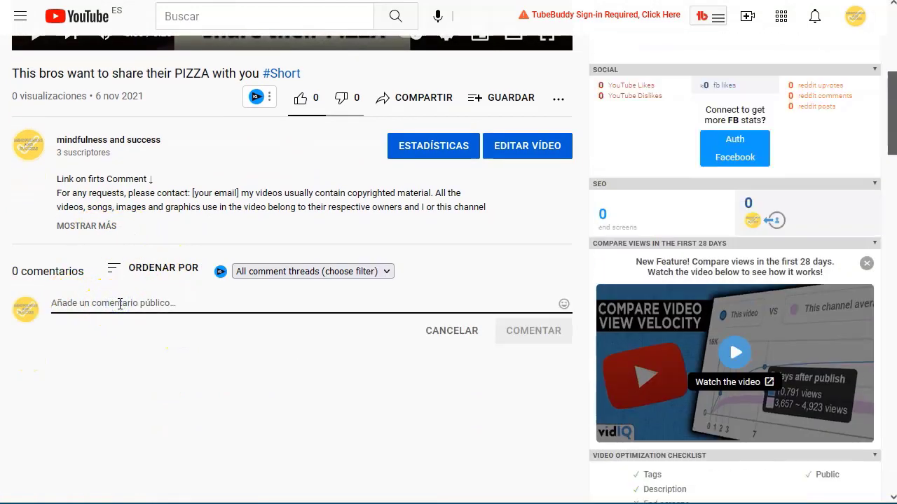
text(Claim your FREE cookie here [link])
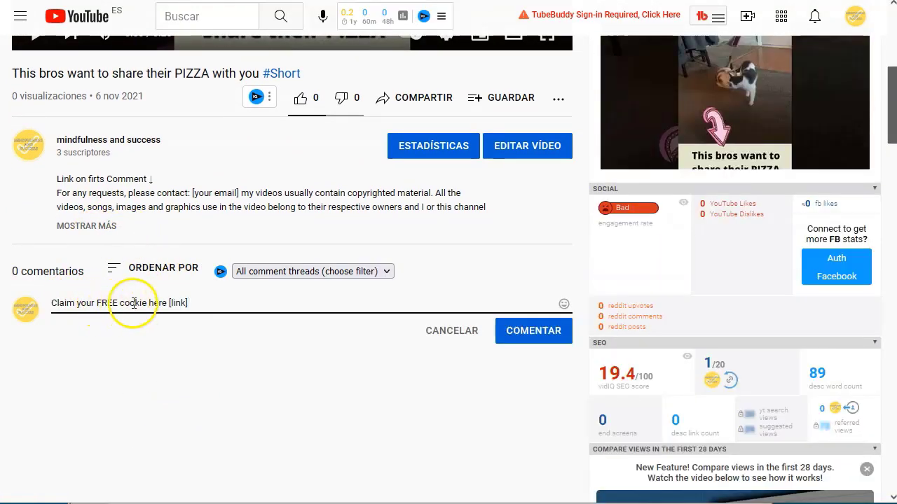
double_click(133, 303)
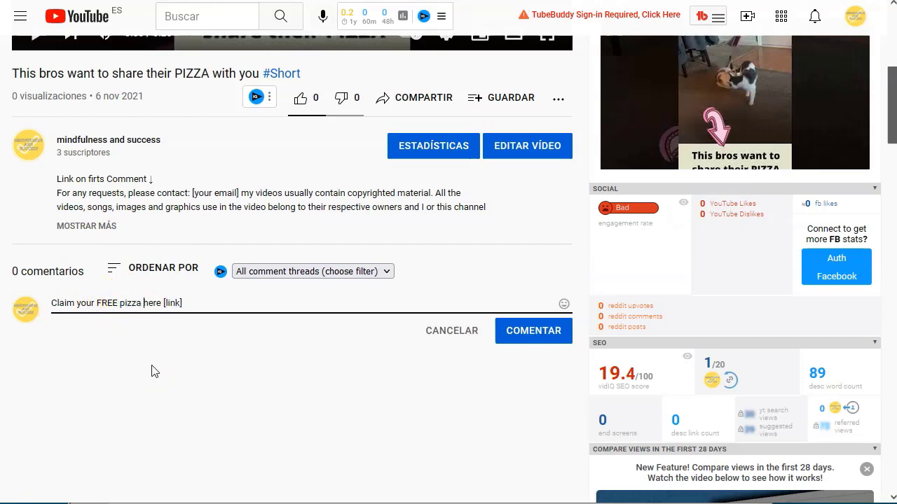
click(189, 304)
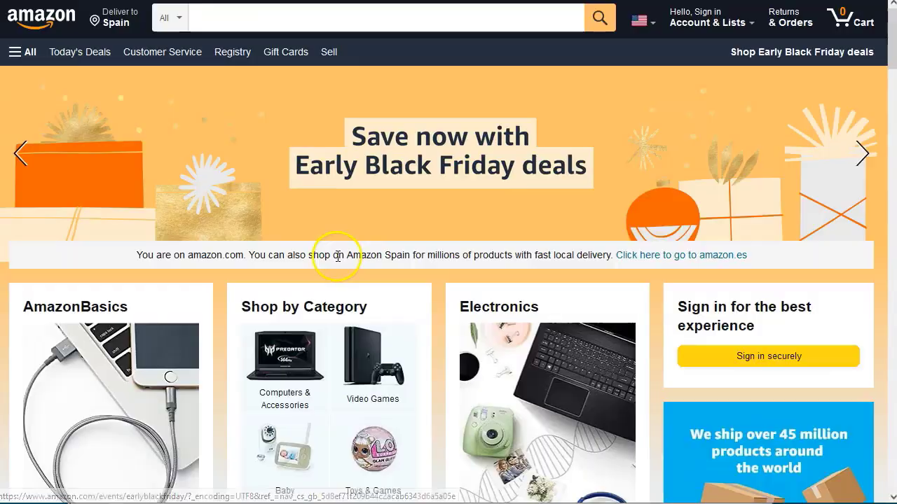
- Search Amazon for "cats" and browse the results for related products to promote
scroll(320, 300, down, 5)
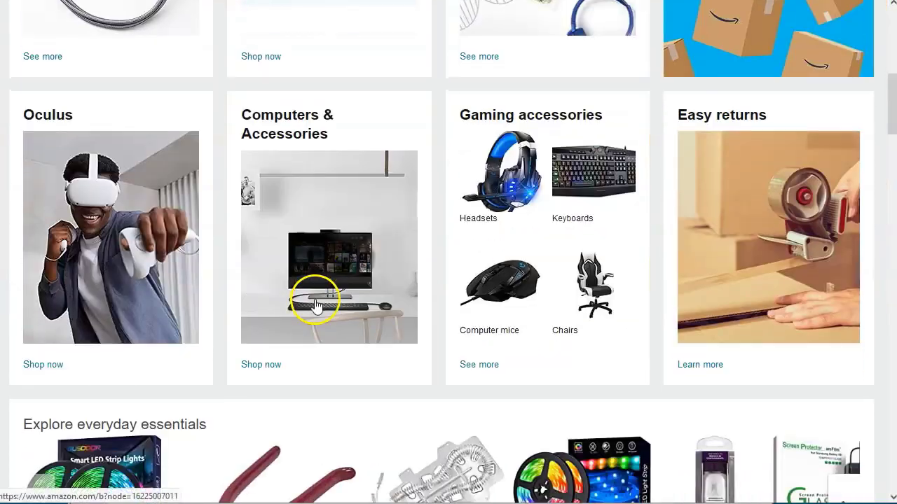
scroll(315, 305, up, 6)
click(251, 18)
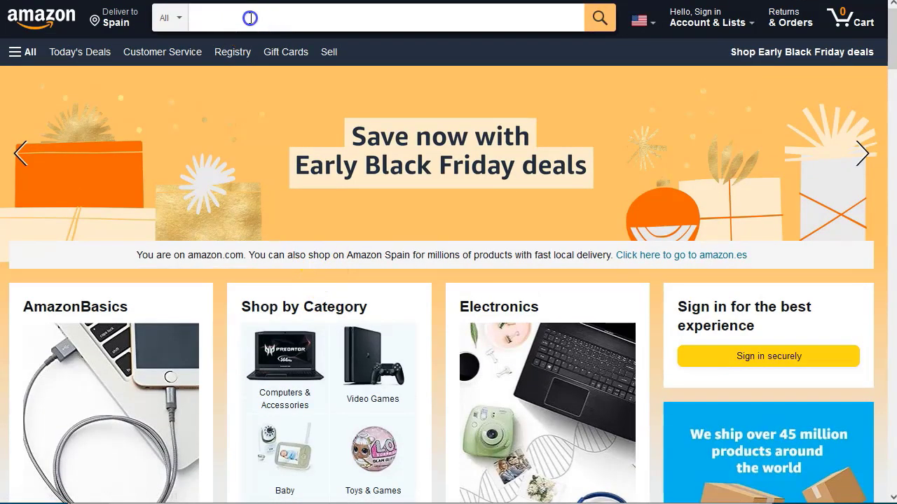
text(cats)
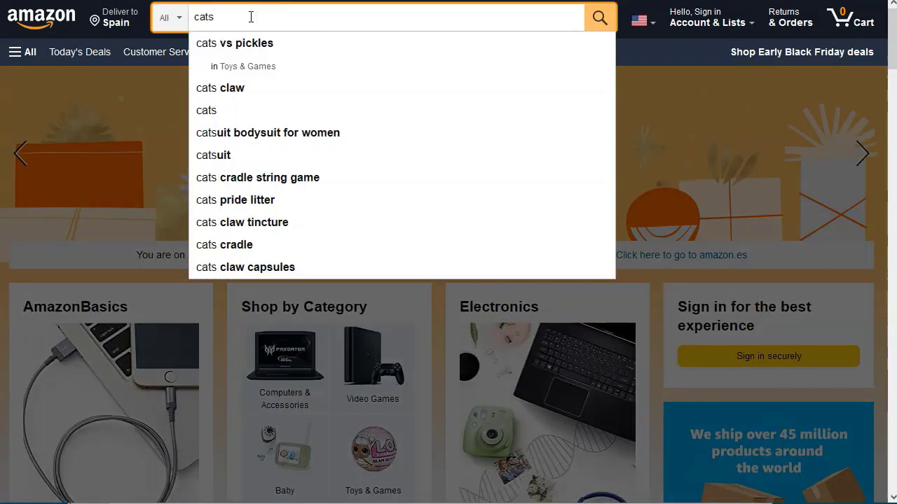
key(Return)
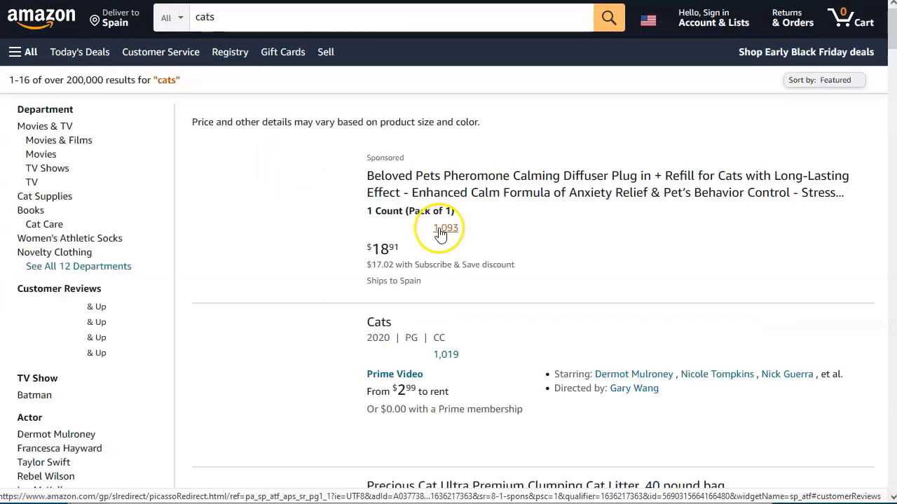
scroll(392, 199, down, 6)
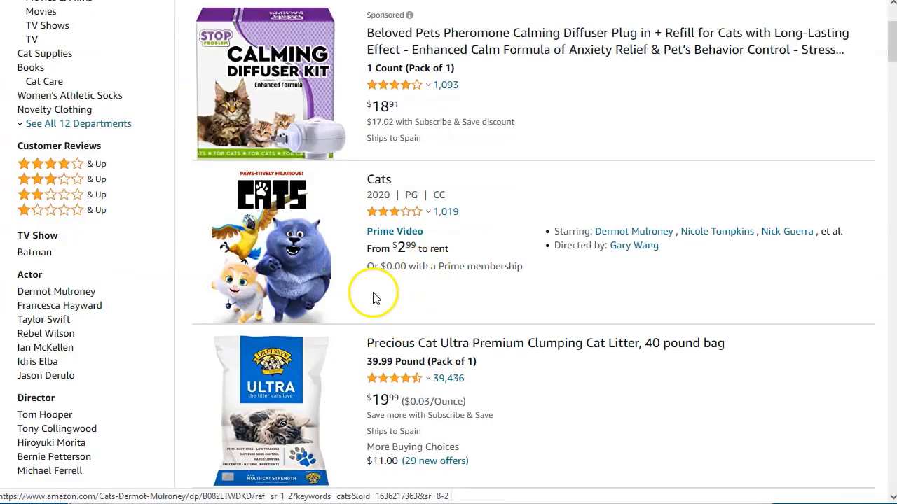
scroll(346, 266, down, 5)
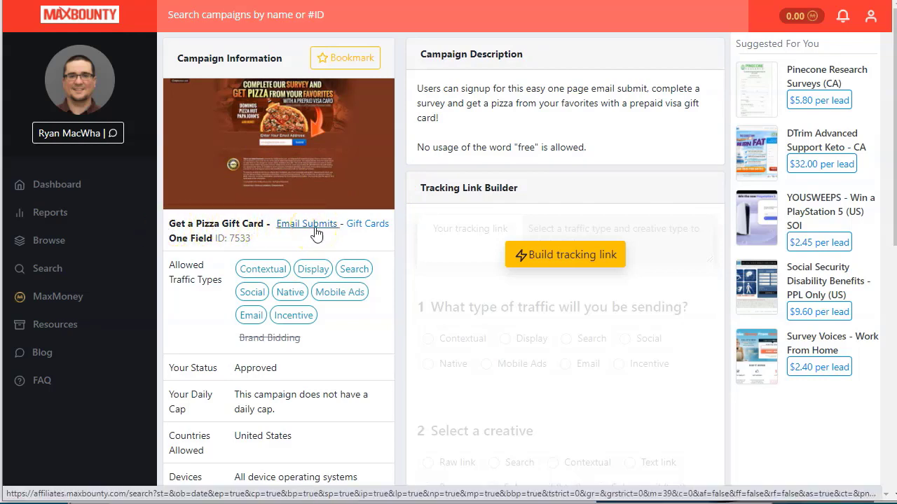
- Examine the allowed traffic types, countries and rates of MaxBounty's "Get a Pizza Gift Card" campaign
scroll(316, 235, down, 1)
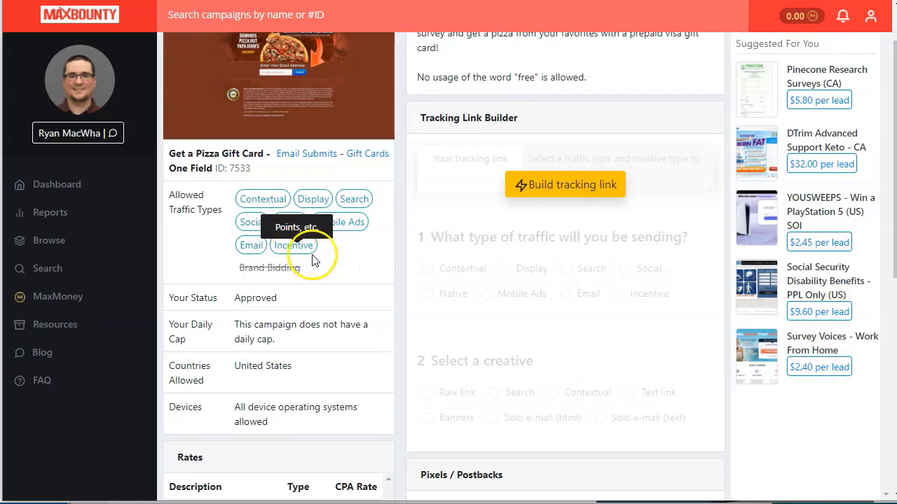
scroll(332, 266, down, 4)
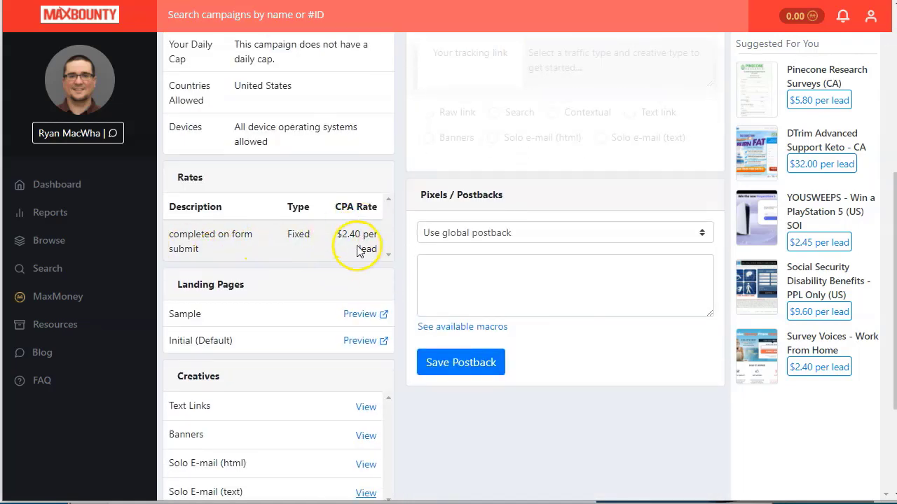
scroll(325, 246, up, 3)
scroll(324, 277, down, 1)
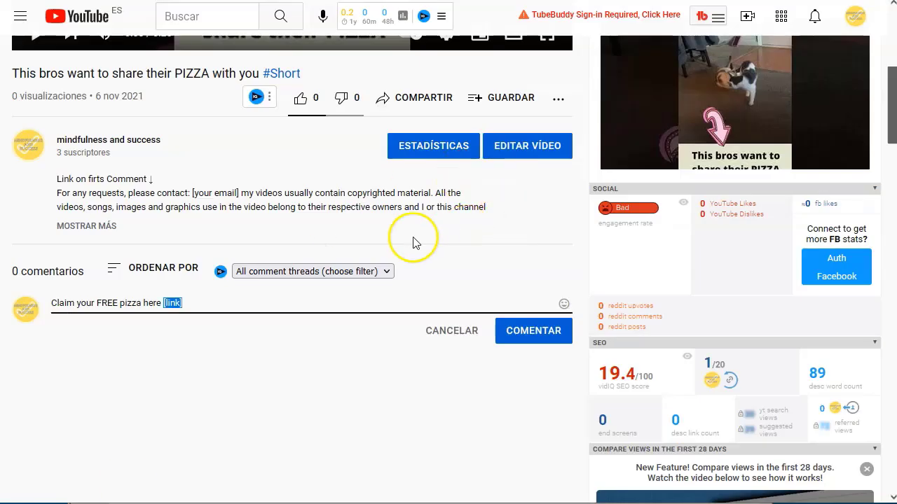
- Switch back to YouTube and review the Short's video, title, description and drafted comment
scroll(416, 244, up, 2)
scroll(386, 238, up, 2)
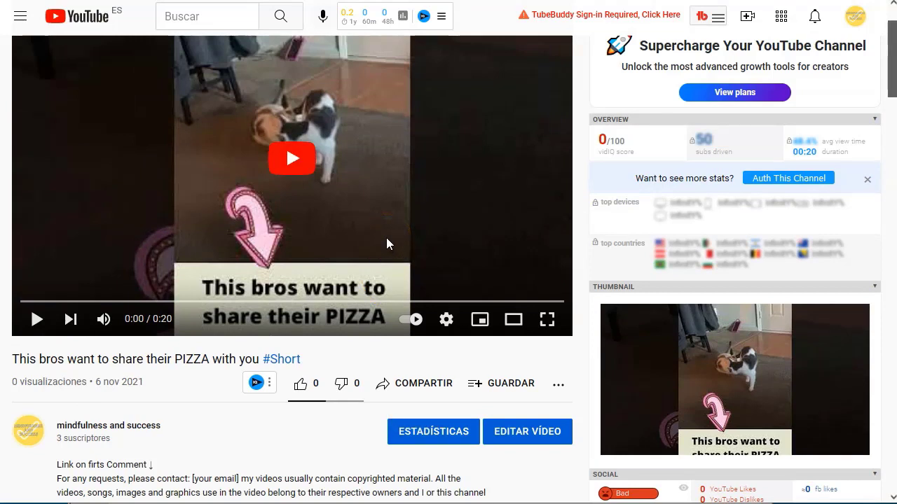
scroll(386, 238, up, 1)
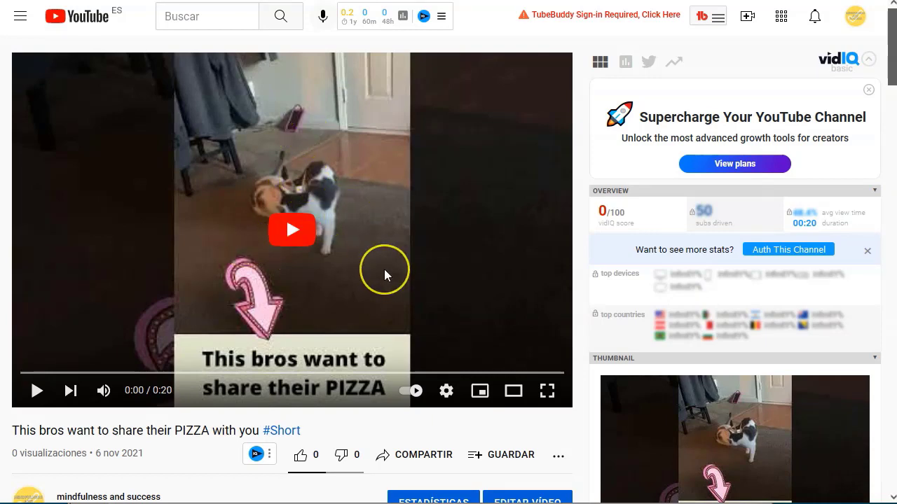
scroll(383, 269, down, 1)
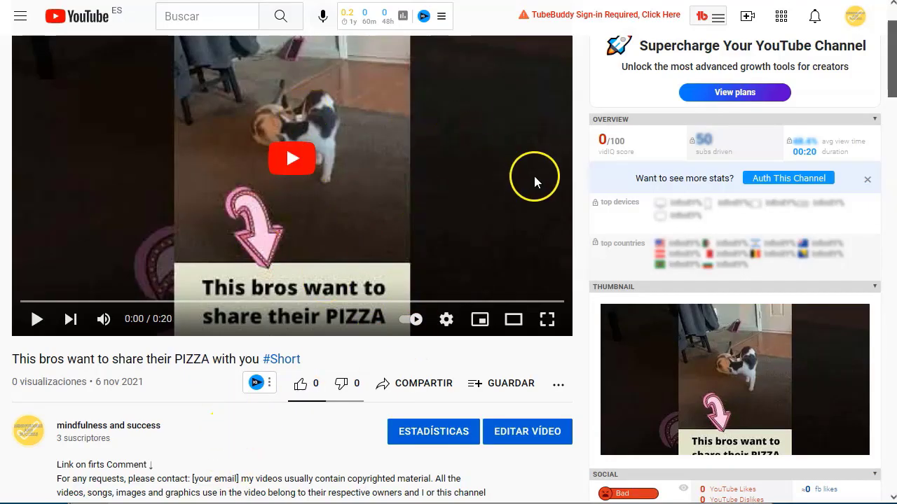
scroll(481, 184, up, 1)
scroll(376, 296, down, 2)
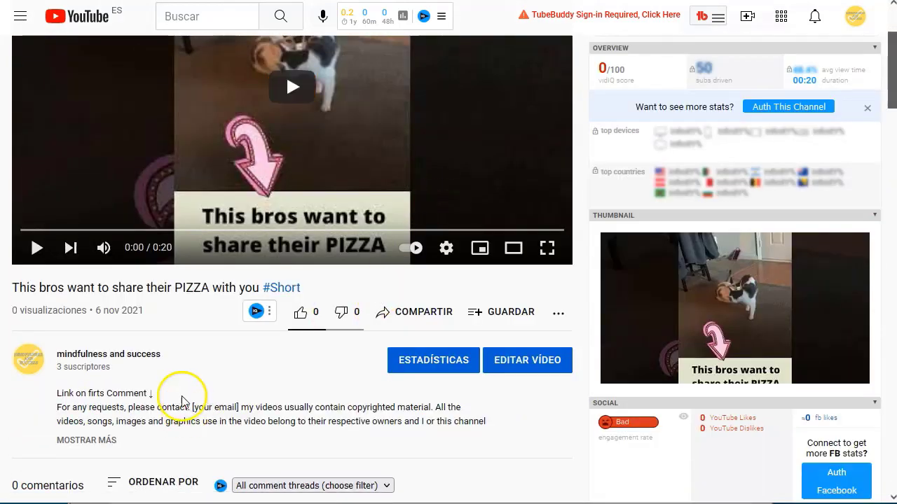
scroll(176, 440, down, 2)
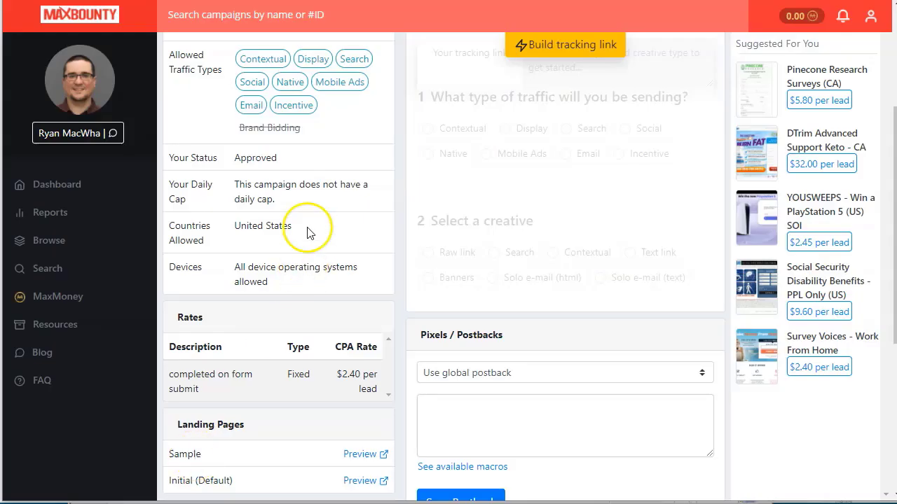
- Recheck the MaxBounty pizza gift card campaign's description and terms, and return to the Short on YouTube
scroll(310, 232, up, 3)
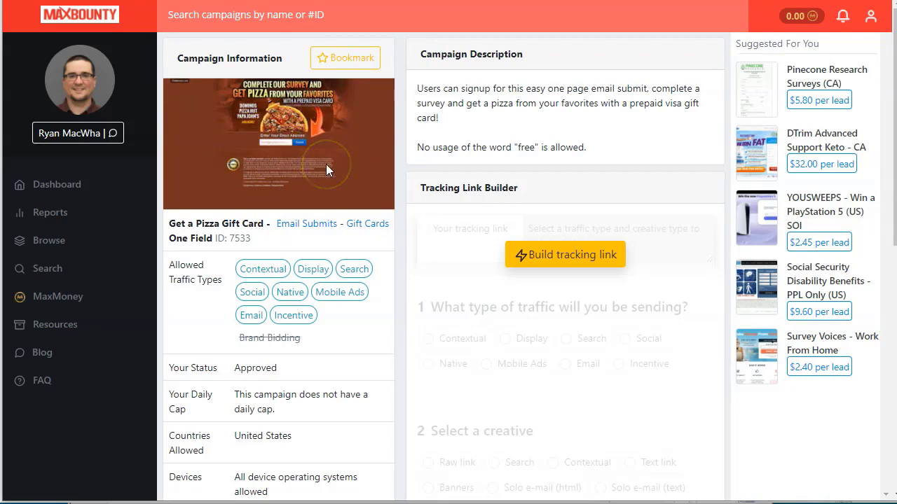
scroll(292, 358, down, 3)
scroll(292, 357, down, 1)
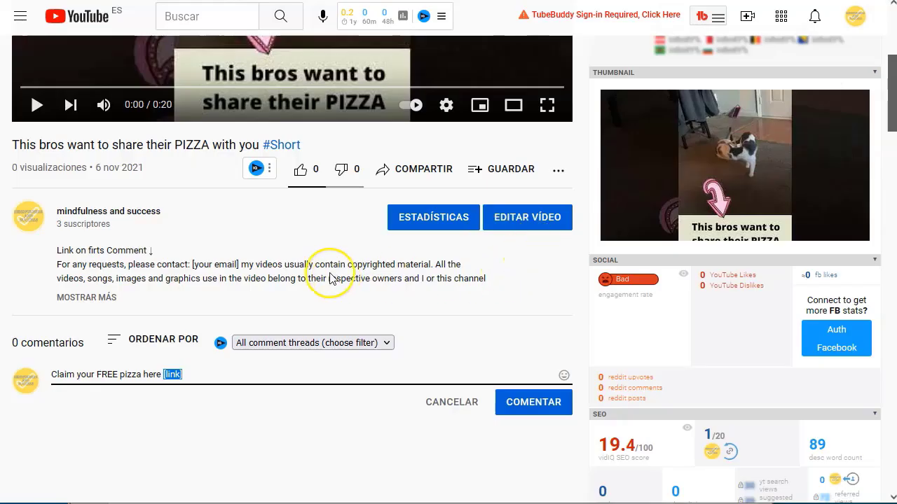
scroll(326, 271, up, 5)
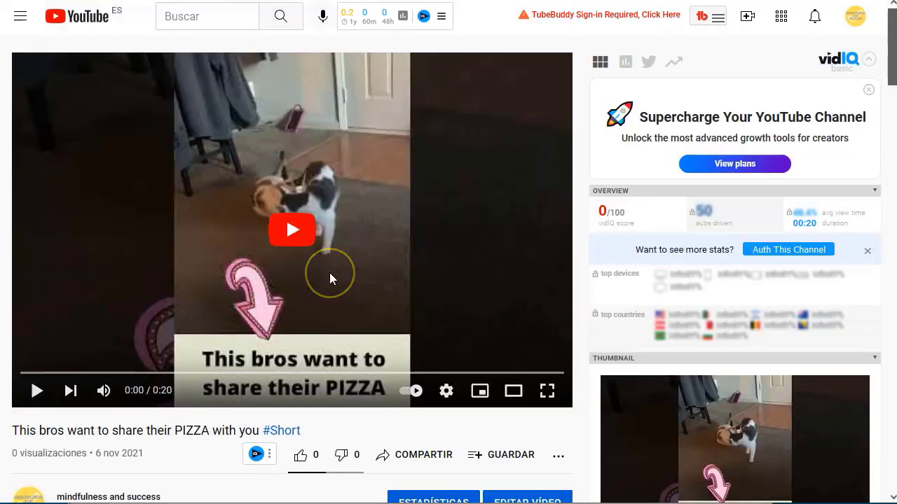